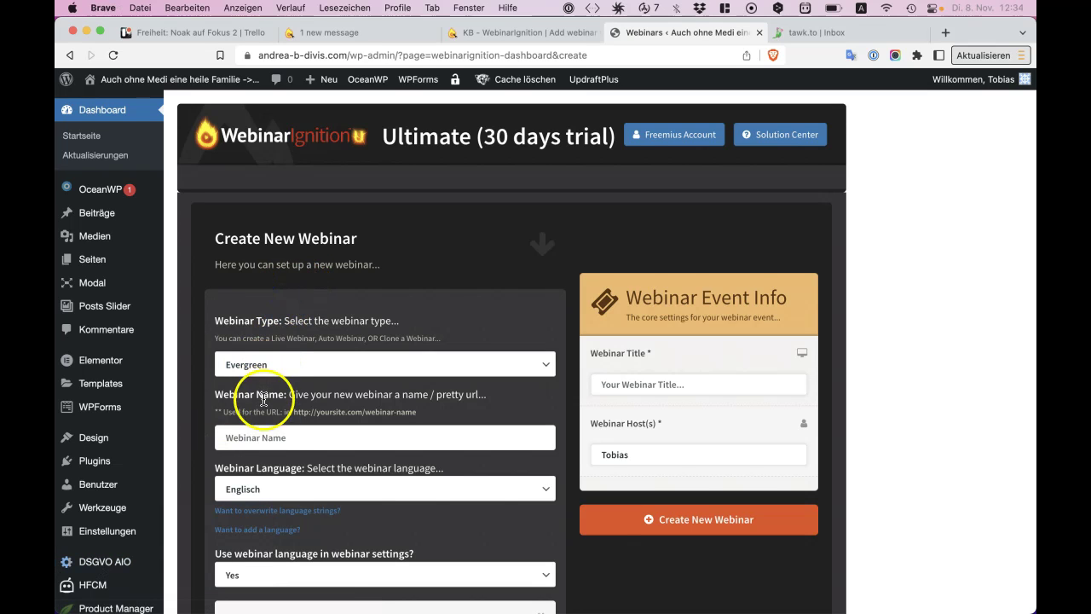
Compare the webinar languages offered for the Evergreen and Live types, switching the new webinar's type to Live
click(256, 489)
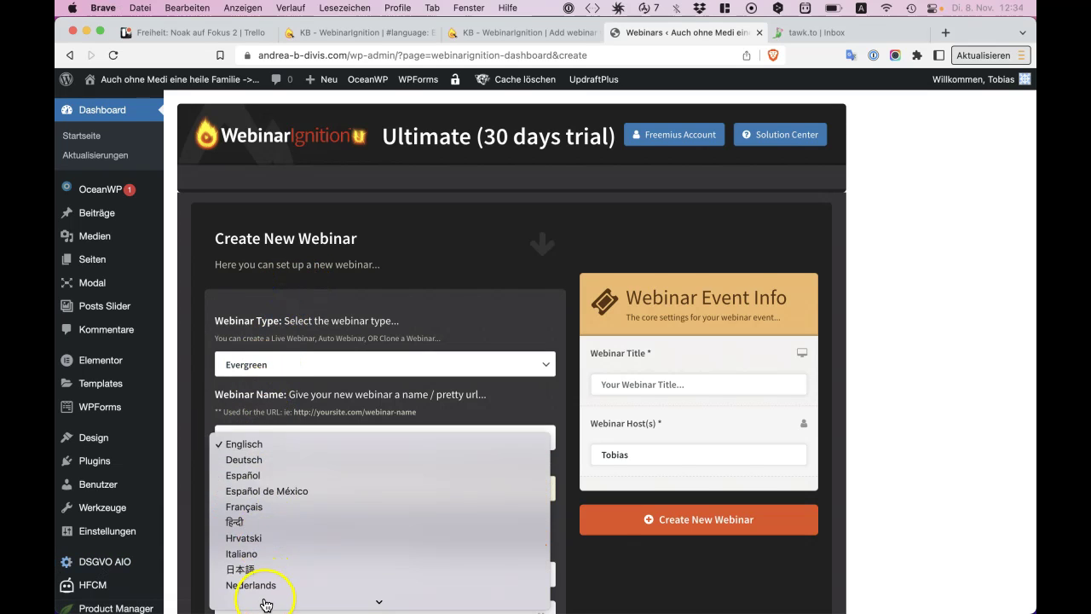
click(274, 320)
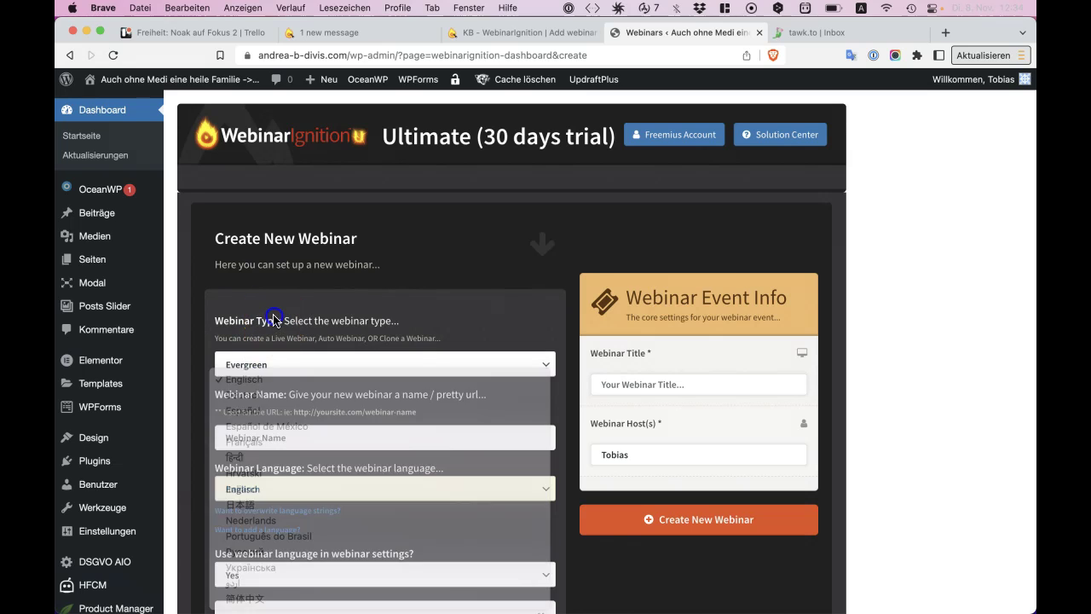
click(281, 363)
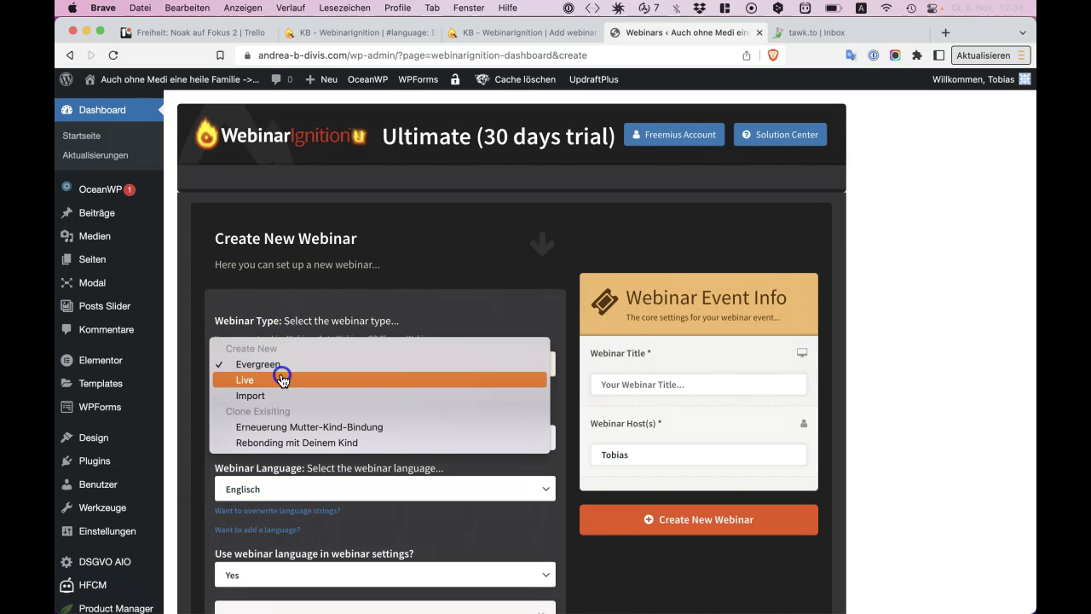
click(281, 379)
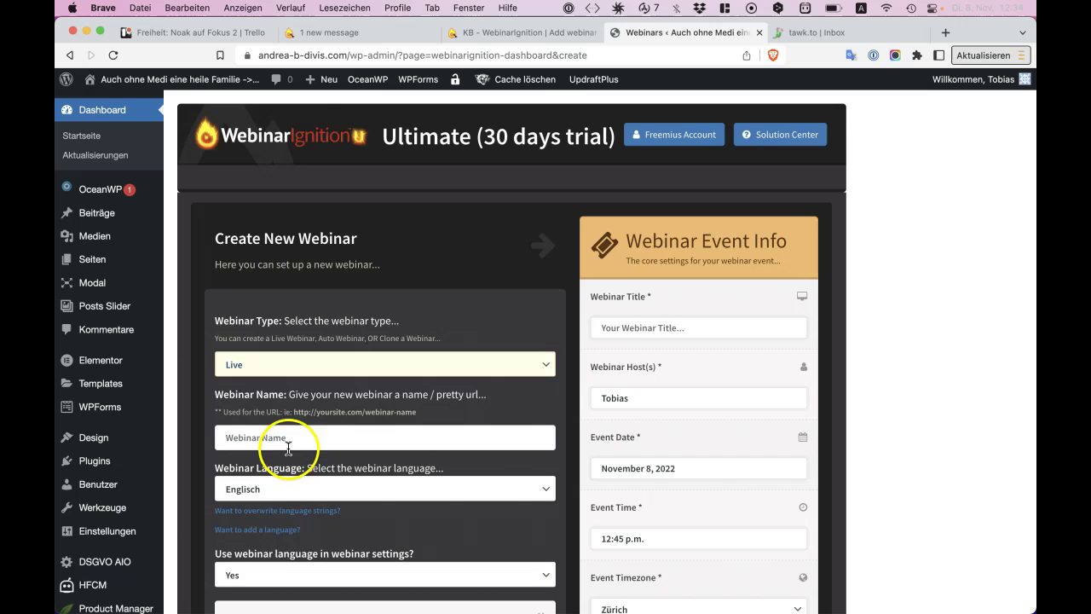
click(289, 488)
click(293, 452)
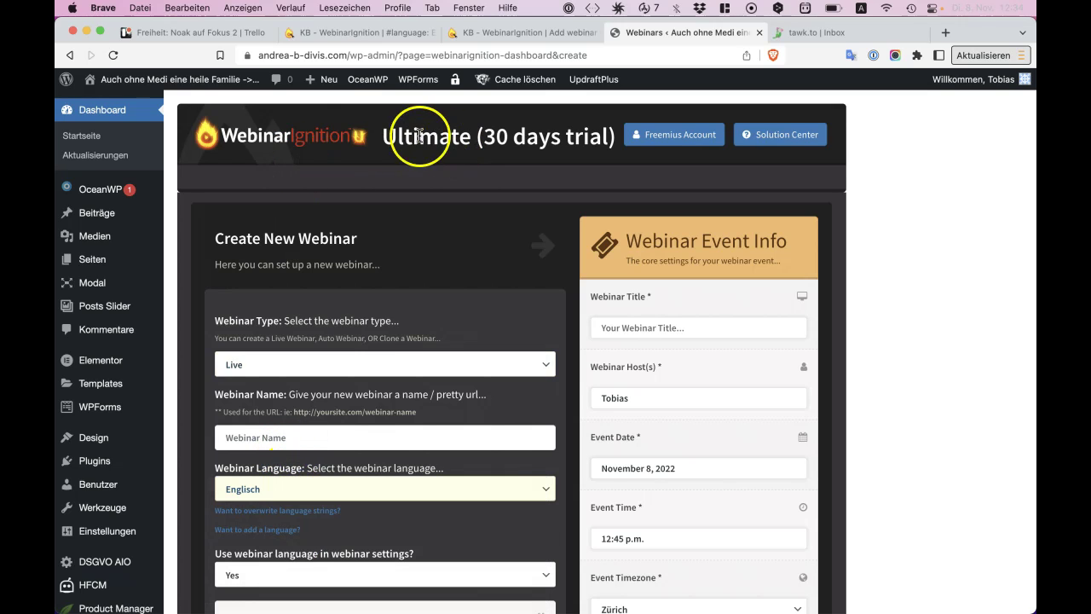
Examine the plugin edition label in the page header and the language list for the Live webinar
drag(383, 145, 610, 145)
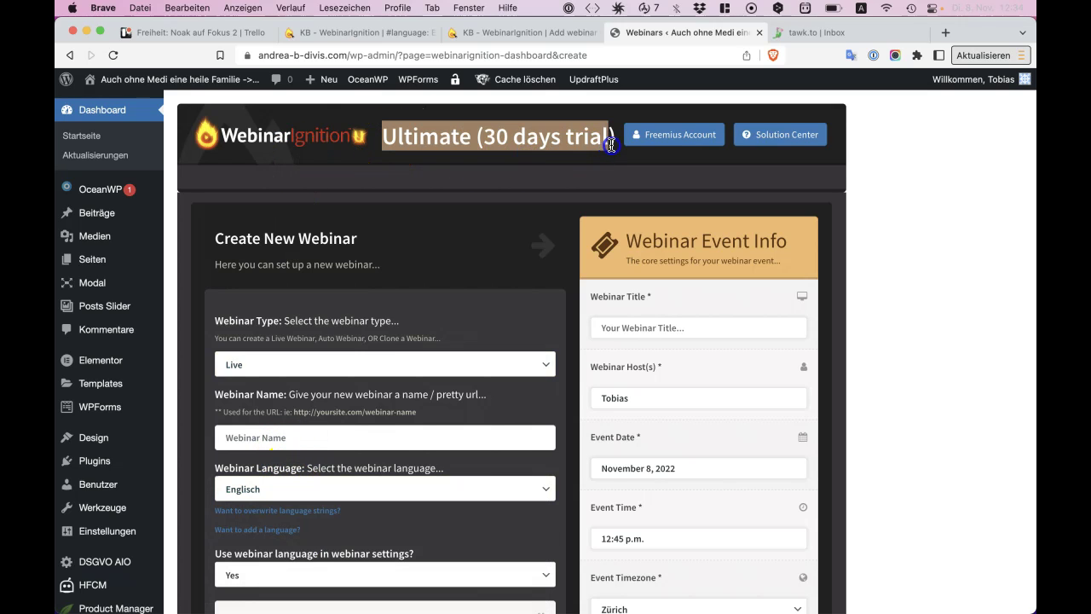
click(614, 145)
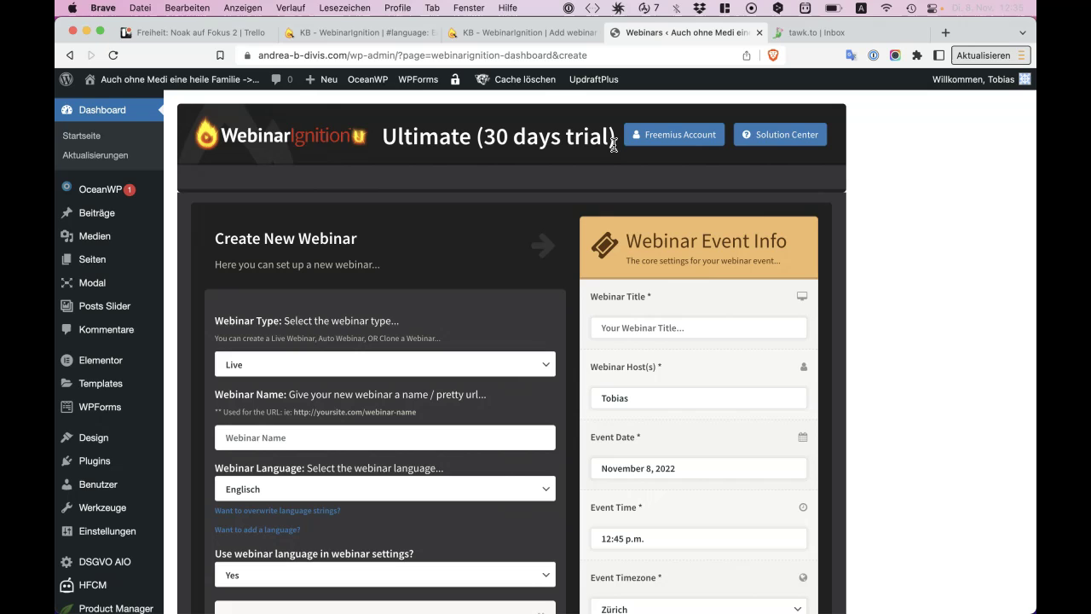
click(474, 488)
click(475, 490)
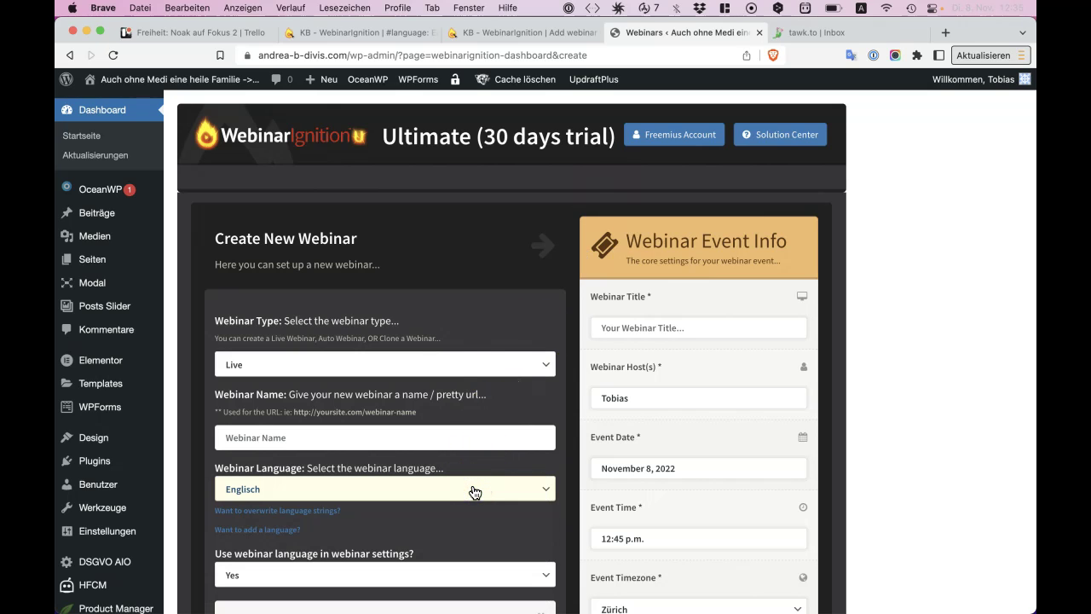
double_click(426, 141)
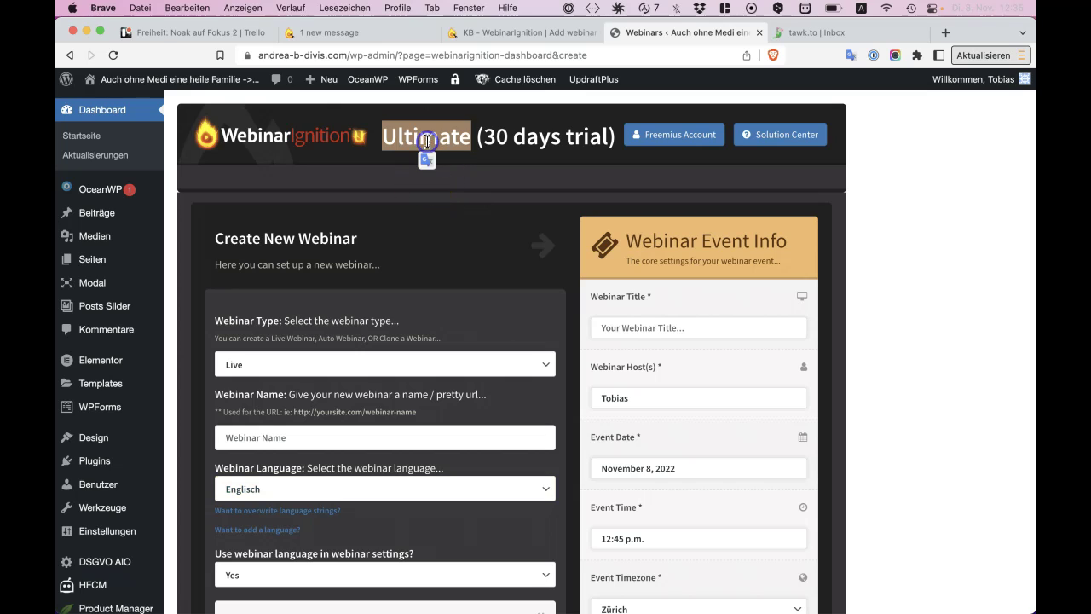
click(480, 145)
drag(505, 145, 616, 139)
click(479, 145)
Set the webinar type to Evergreen and review the full list of webinar languages
click(327, 368)
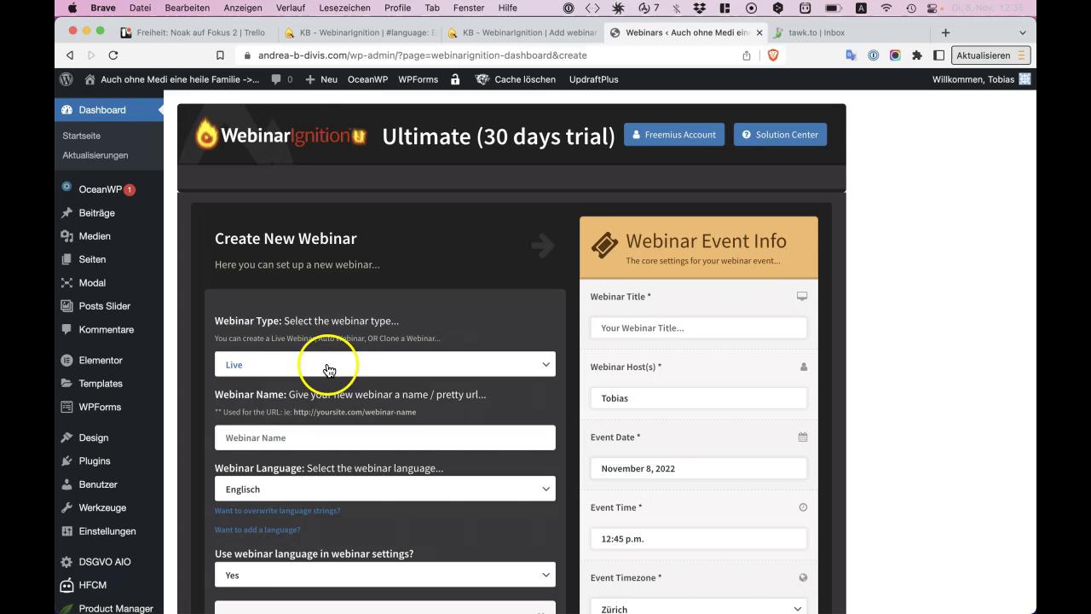
click(329, 348)
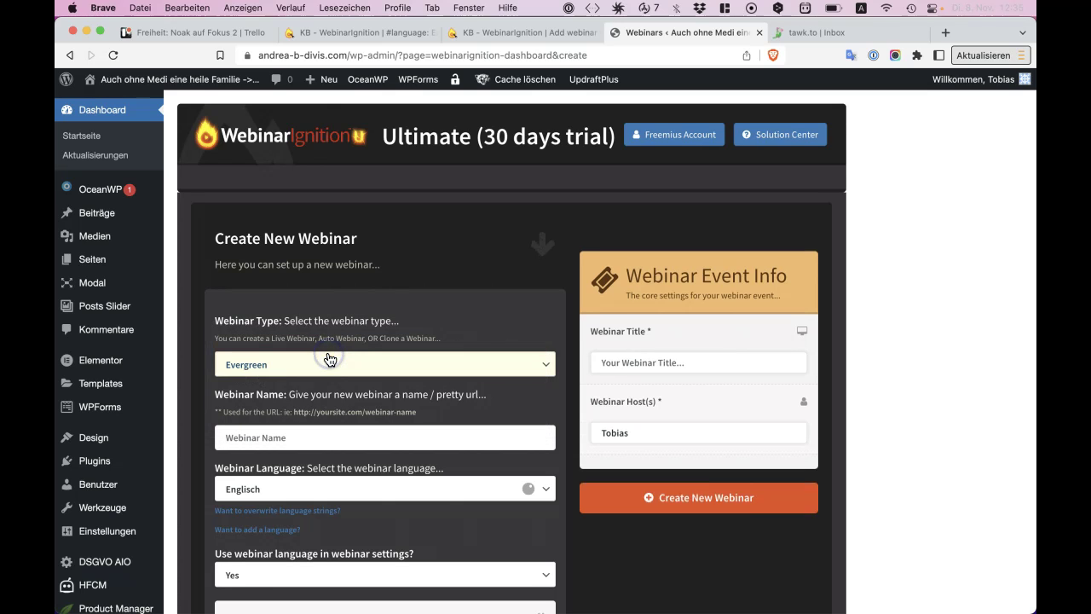
click(304, 488)
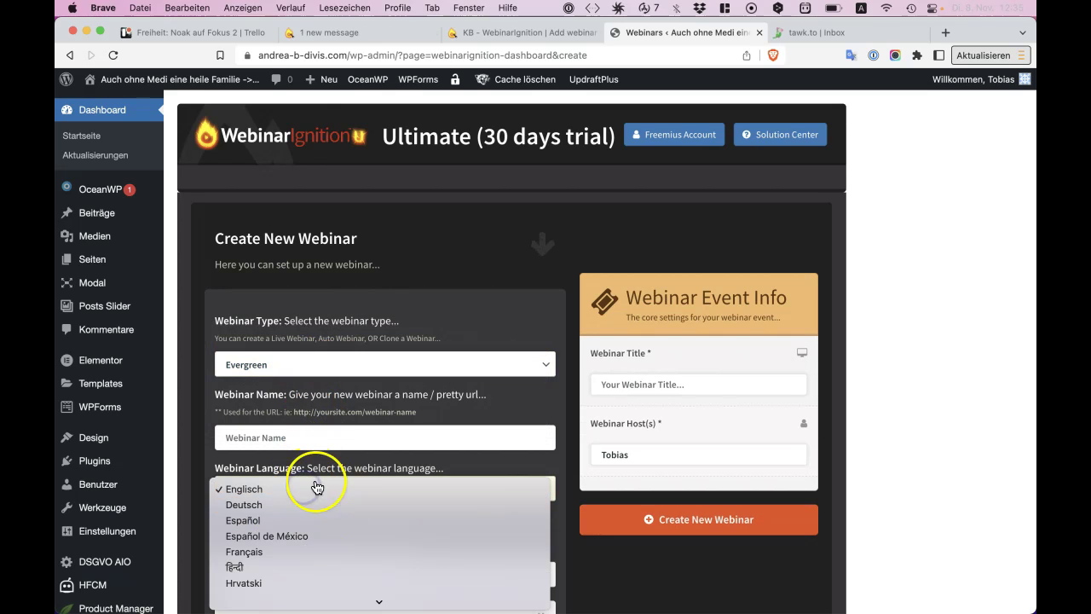
scroll(316, 512, down, 3)
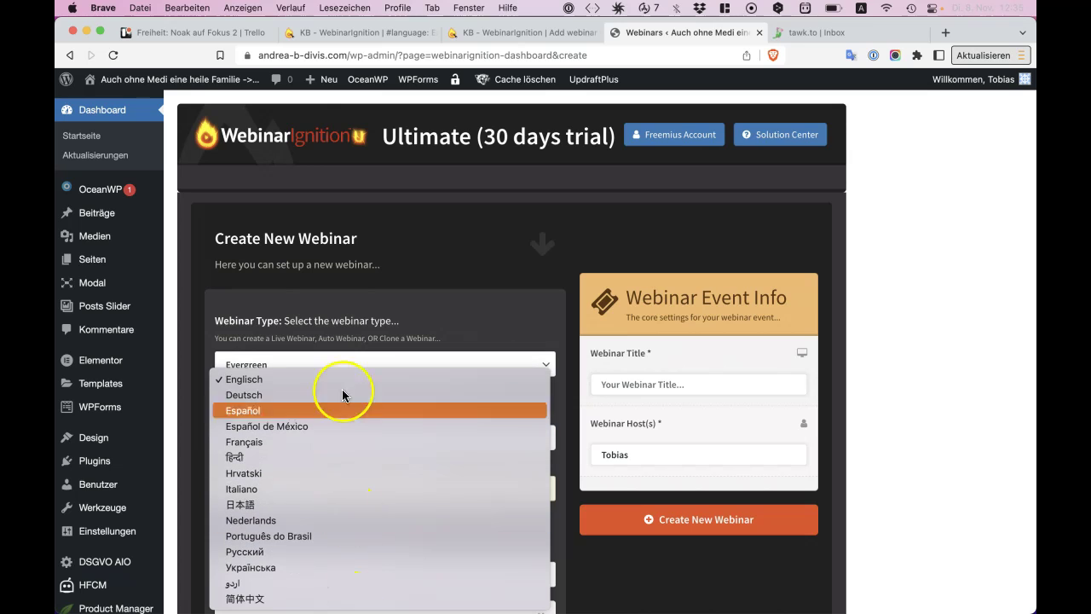
click(328, 304)
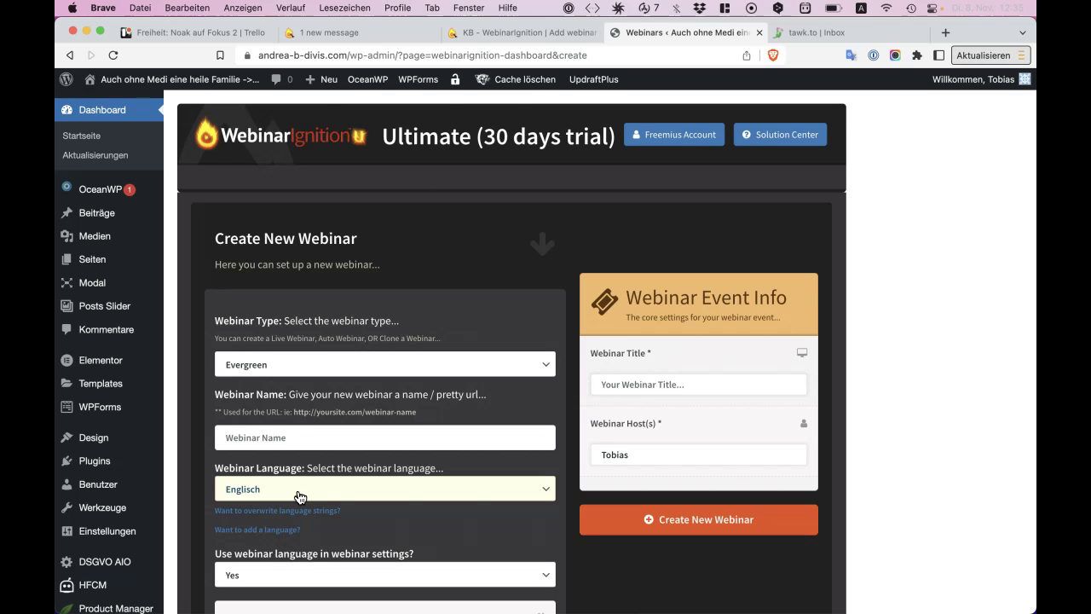
Consult the "Add webinar language" help article, and return to the Create New Webinar form
click(482, 33)
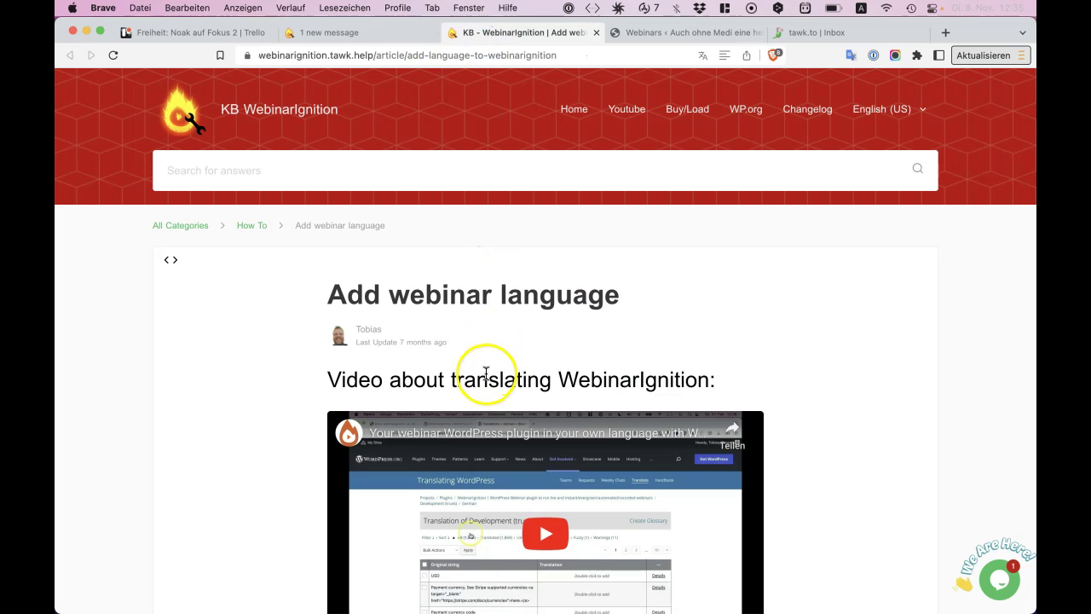
drag(337, 292, 665, 292)
click(667, 293)
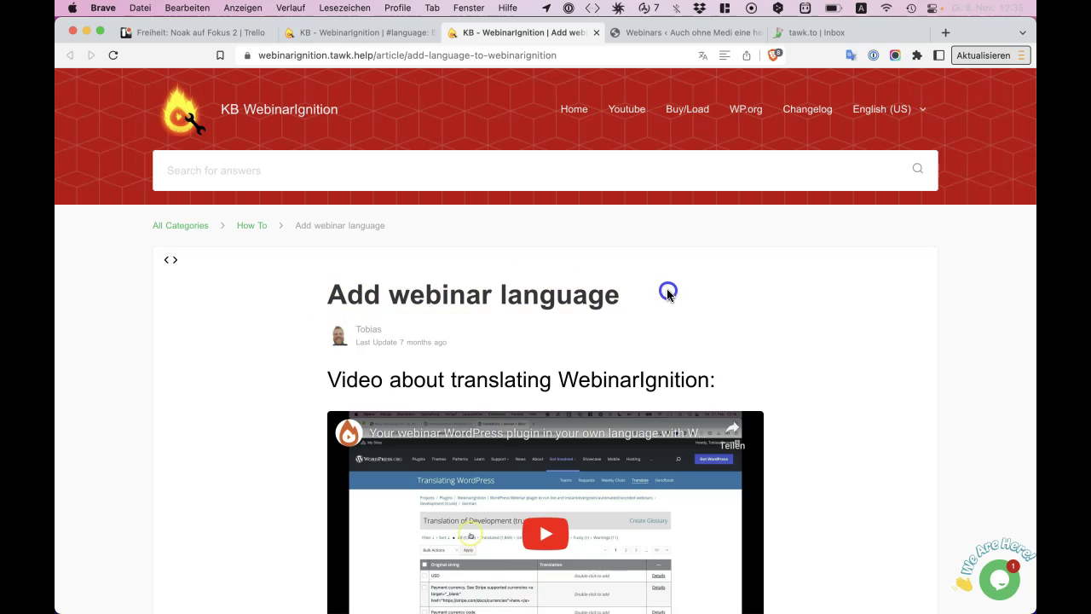
click(685, 38)
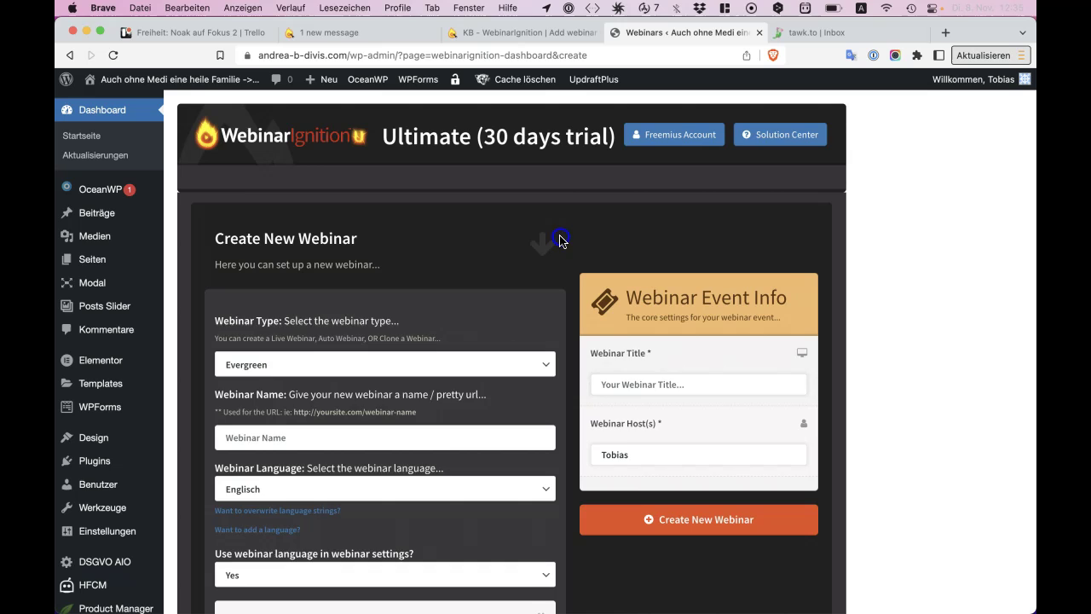
drag(558, 239, 560, 199)
click(550, 239)
drag(543, 228, 519, 179)
click(522, 240)
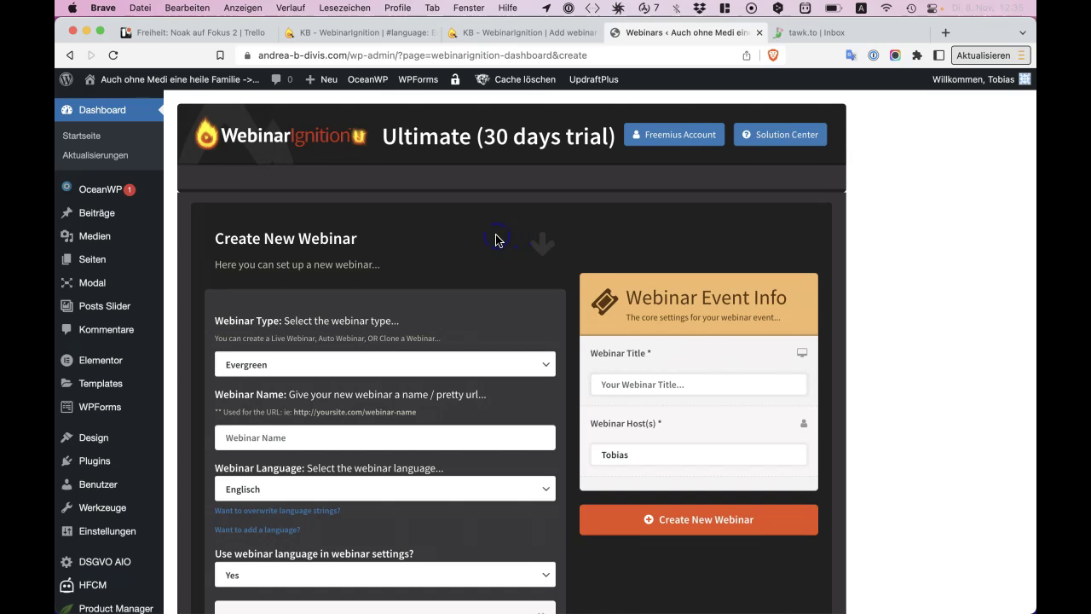
Recheck the plugin edition in the page header and the language options for the Evergreen webinar
scroll(496, 241, down, 1)
click(386, 116)
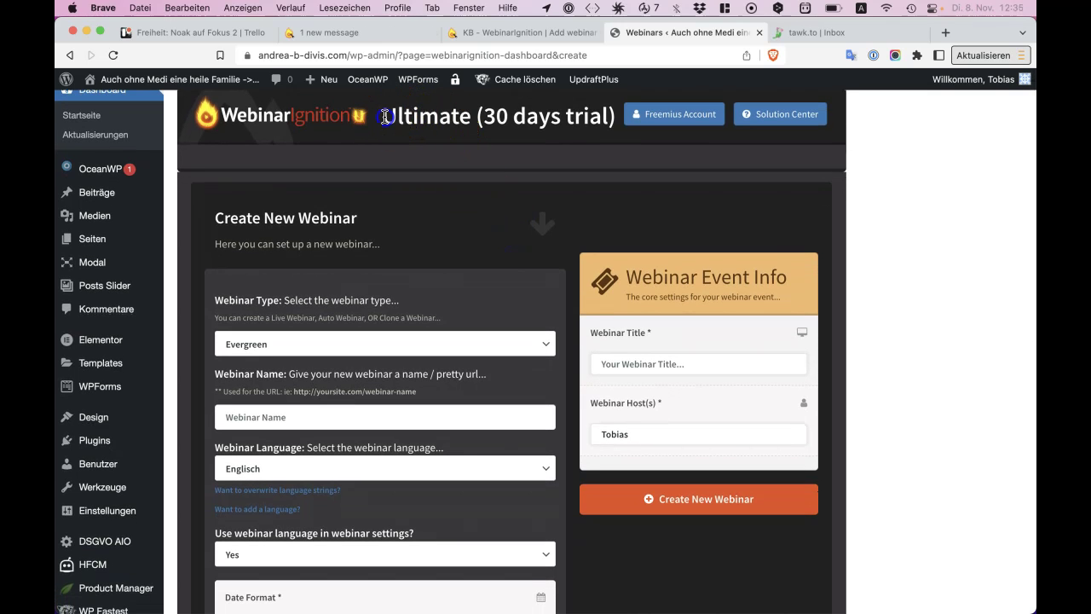
drag(386, 116, 605, 127)
click(611, 127)
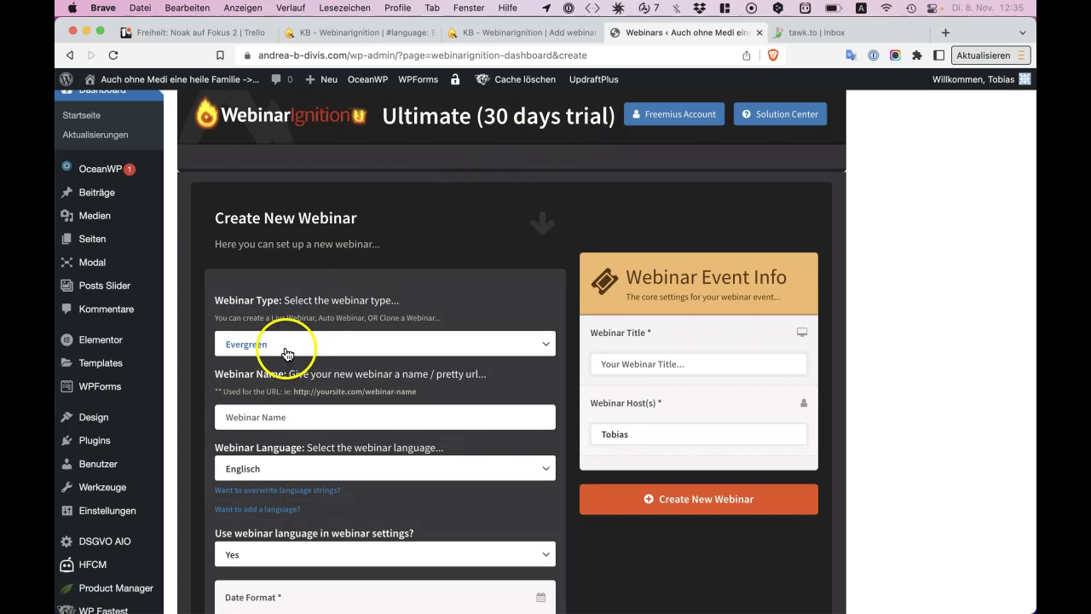
click(274, 469)
click(274, 469)
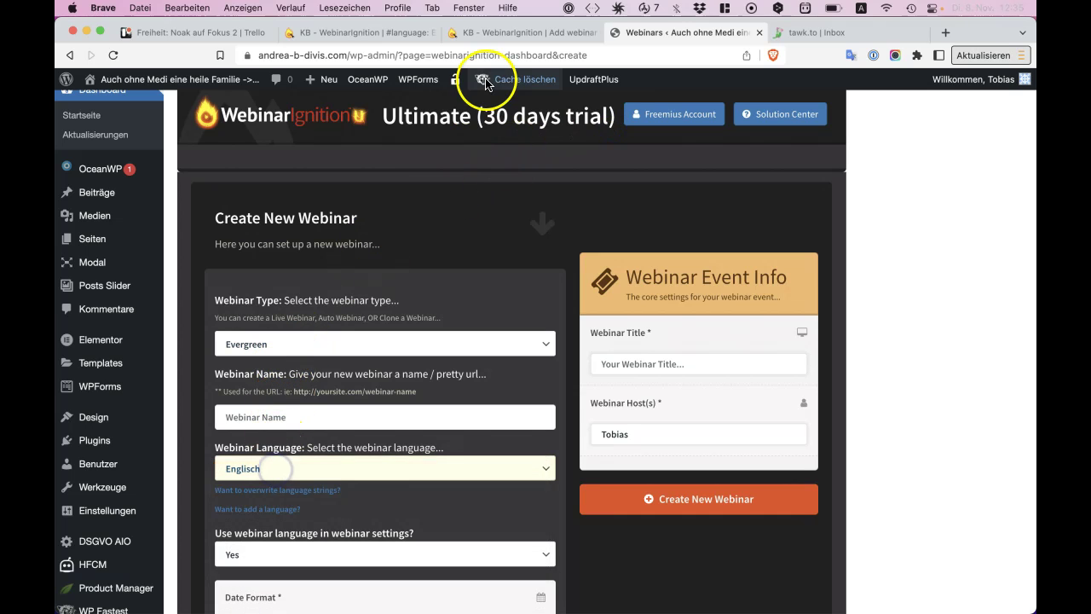
Open the WebinarIgnition webinars overview in a new browser tab and switch to it
scroll(392, 197, down, 5)
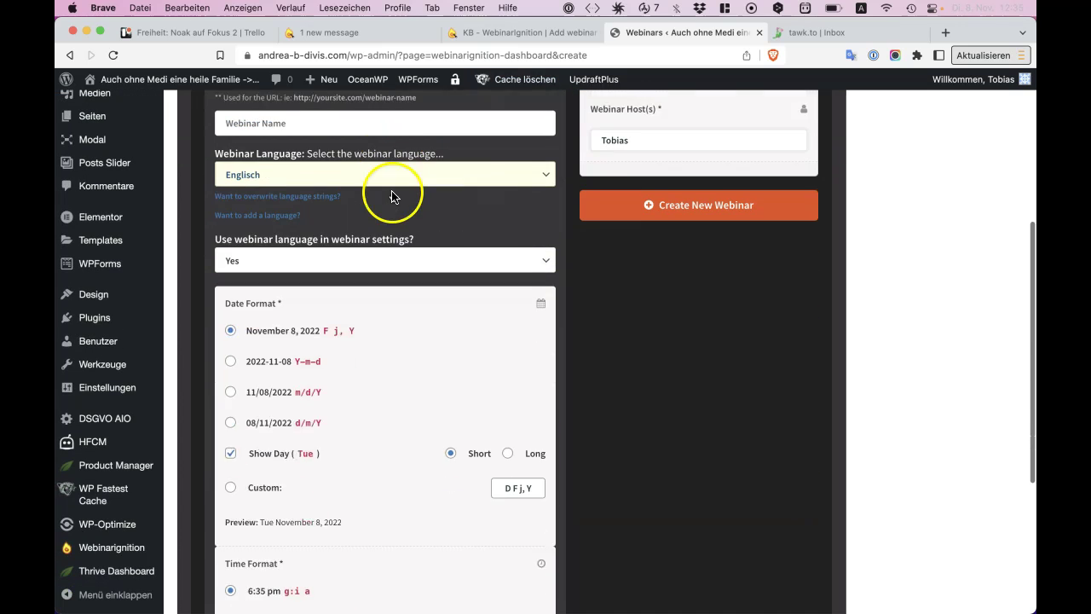
mouse_move(146, 550)
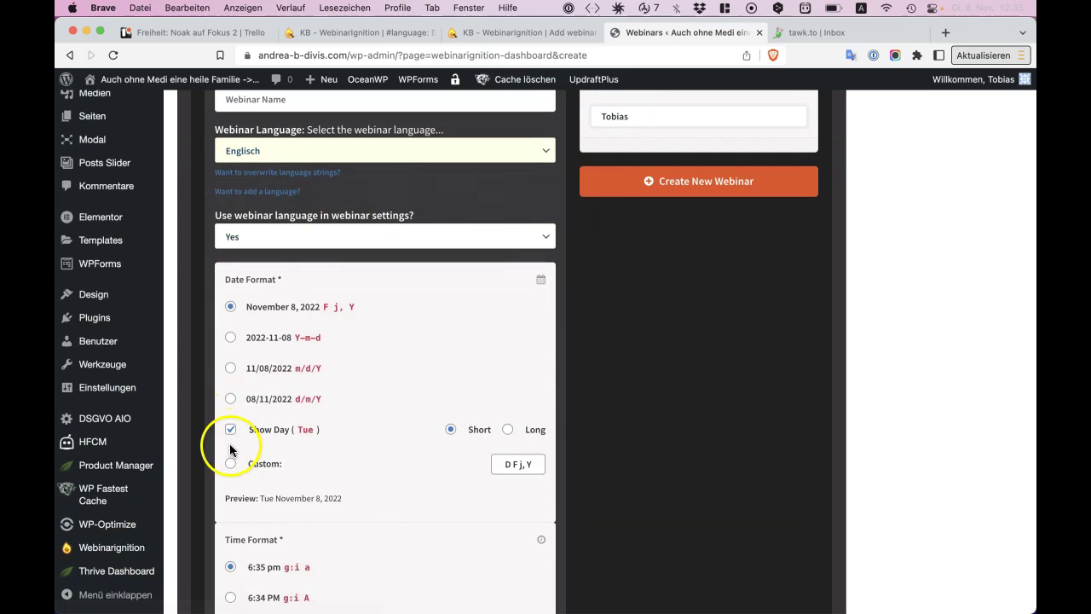
super+click(228, 462)
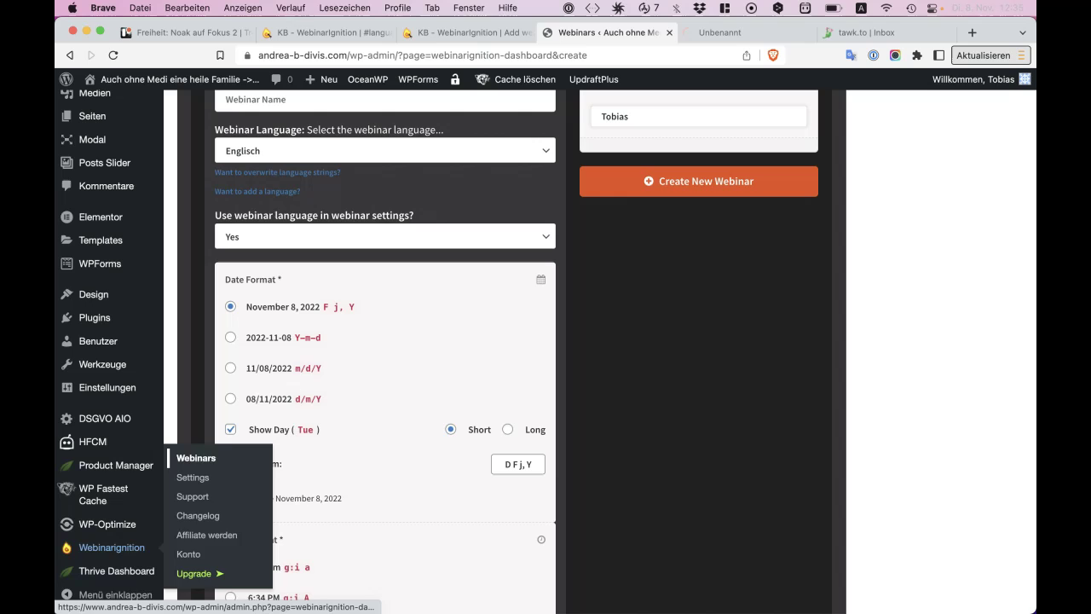
click(772, 35)
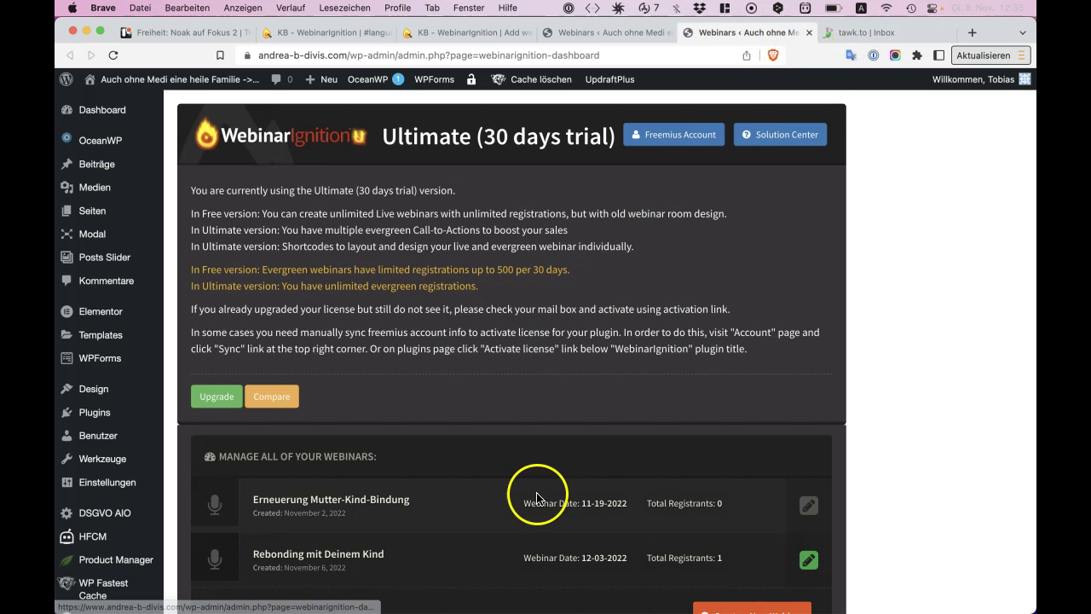
Open the existing webinar "Erneuerung Mutter-Kind-Bindung" and check its webinar language under Webinar Event Info
scroll(463, 500, down, 3)
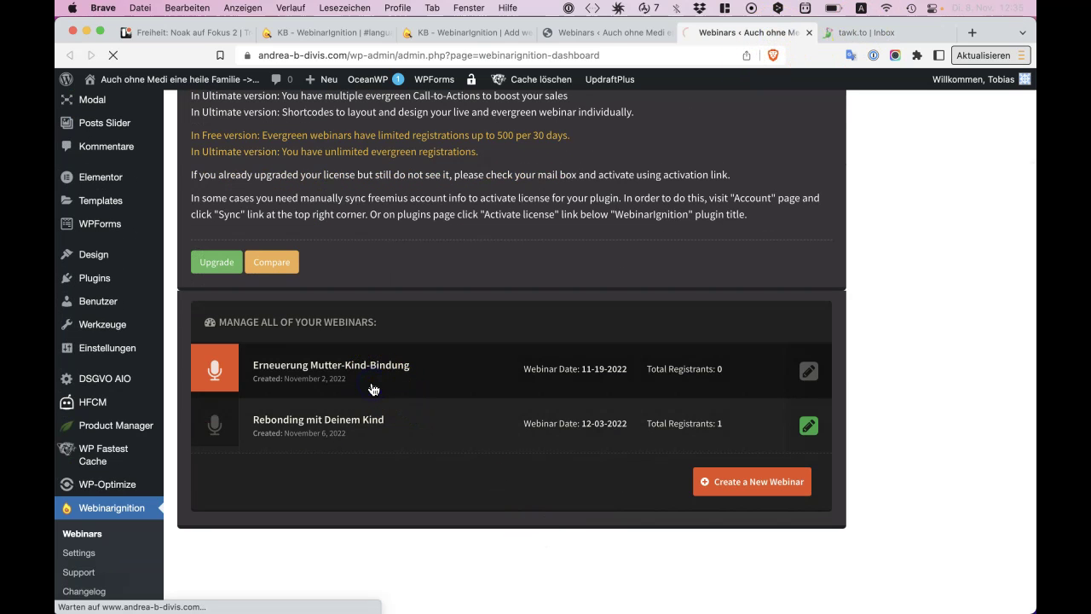
click(373, 389)
scroll(372, 387, down, 5)
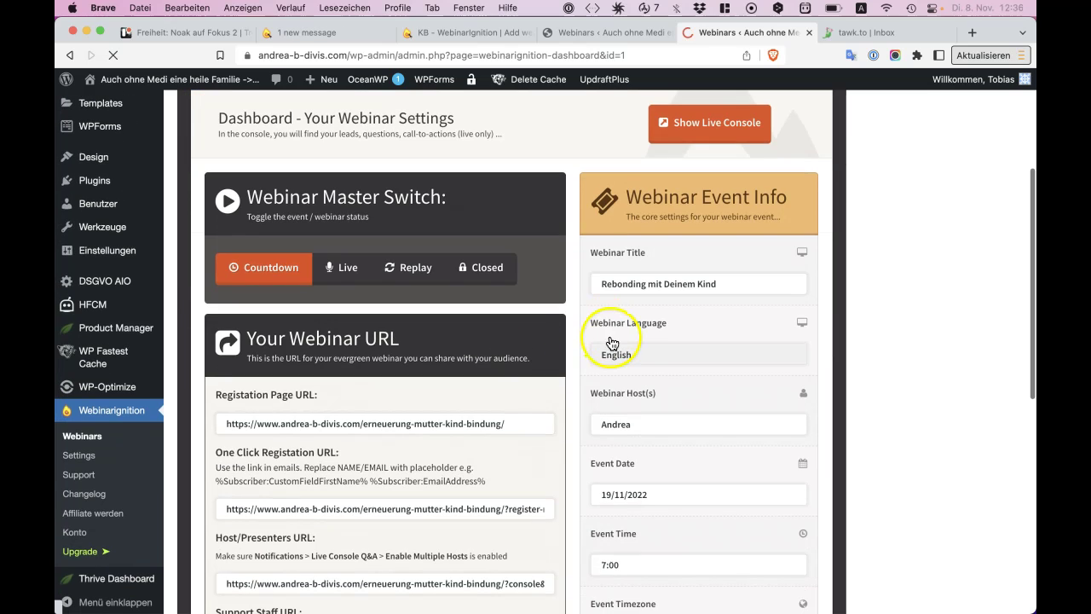
double_click(600, 357)
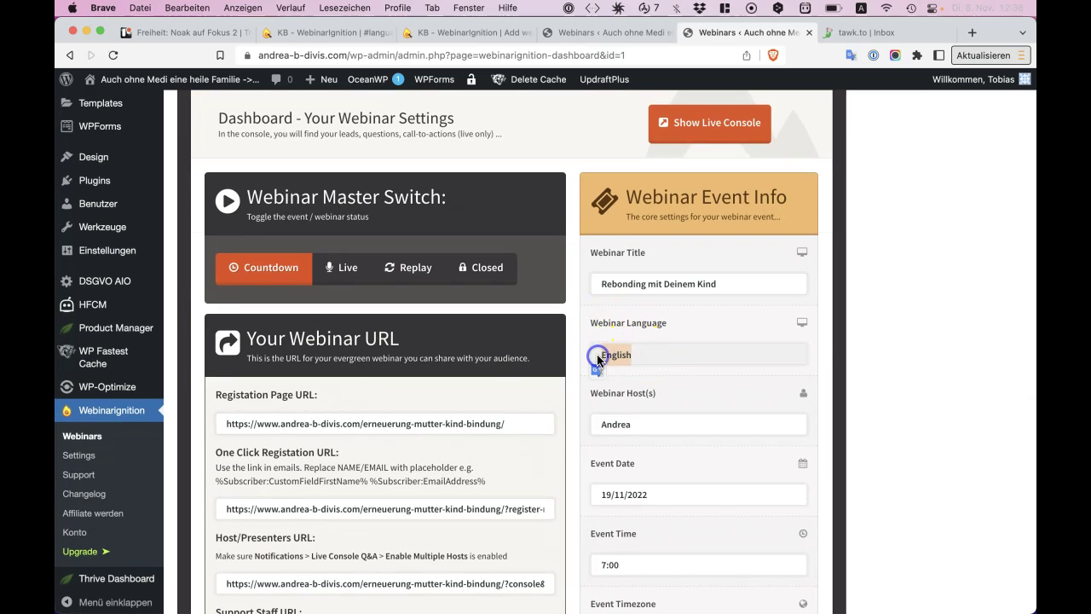
click(654, 358)
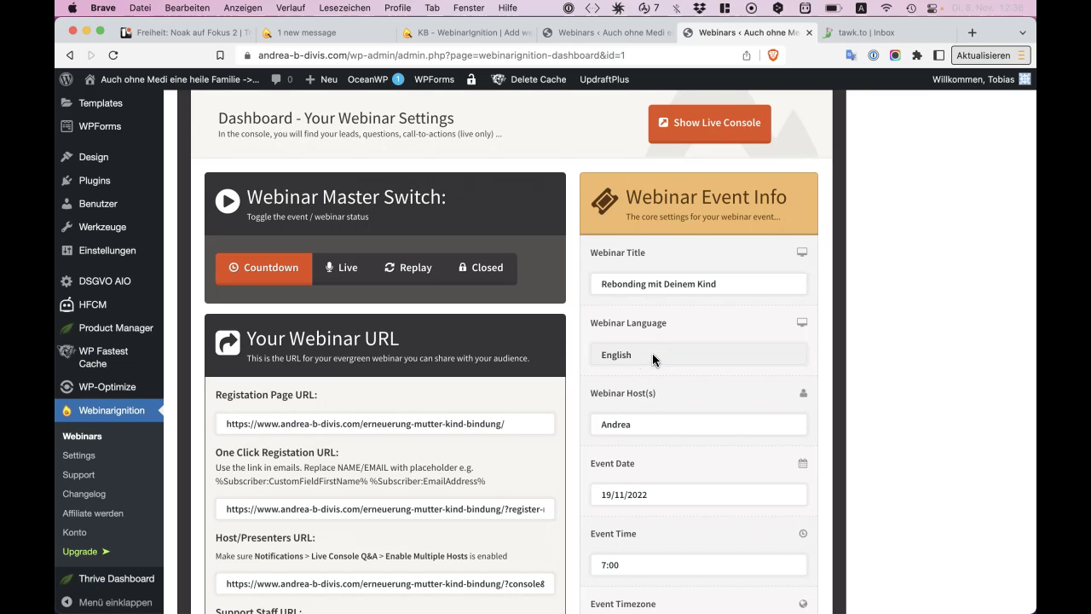
Return to the Create New Webinar form and review which webinar languages can be chosen
click(621, 32)
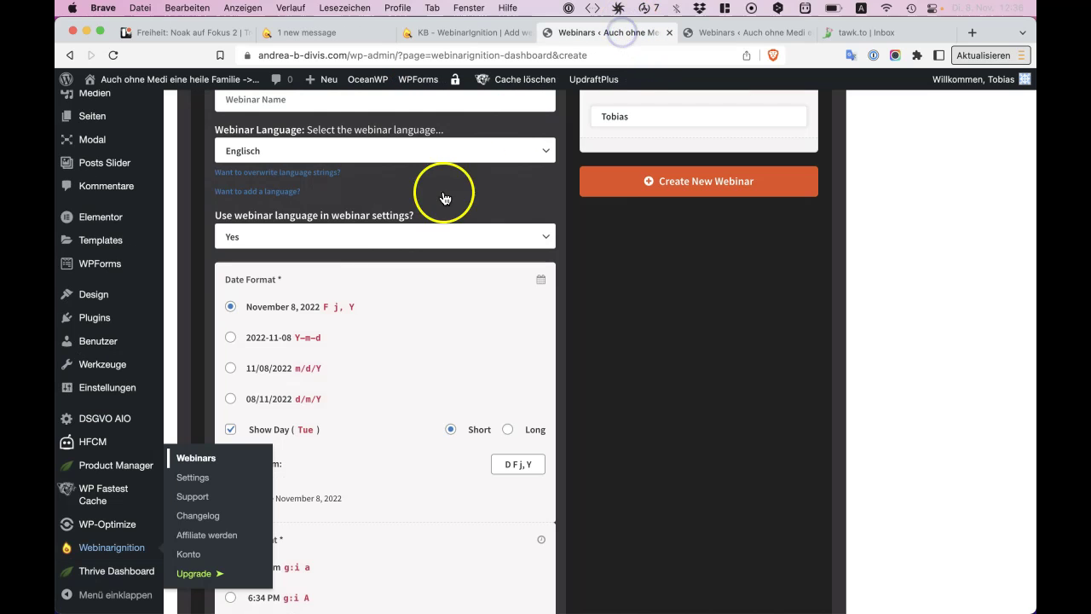
click(420, 154)
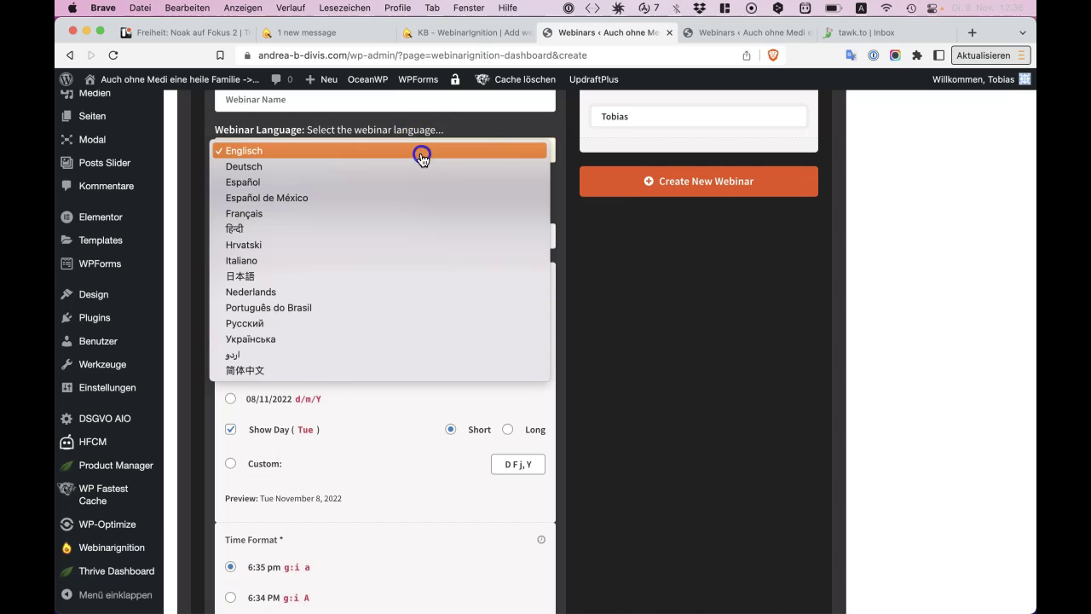
click(386, 128)
In the existing webinar's notification settings, open Email Notification #1 - Day Before Webinar and examine its email body copy
click(707, 34)
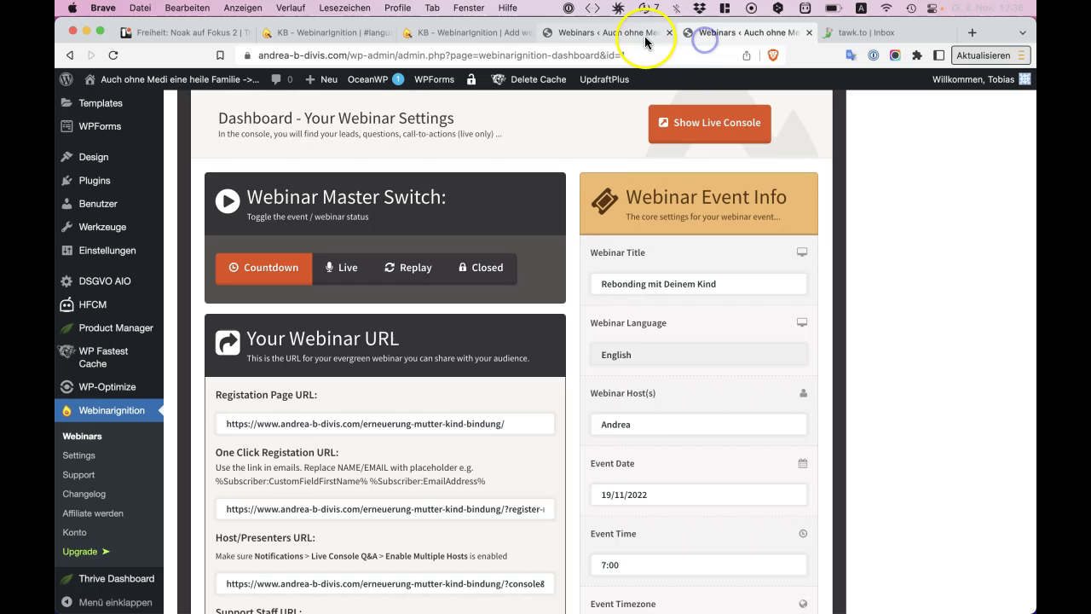
scroll(605, 179, up, 3)
click(674, 212)
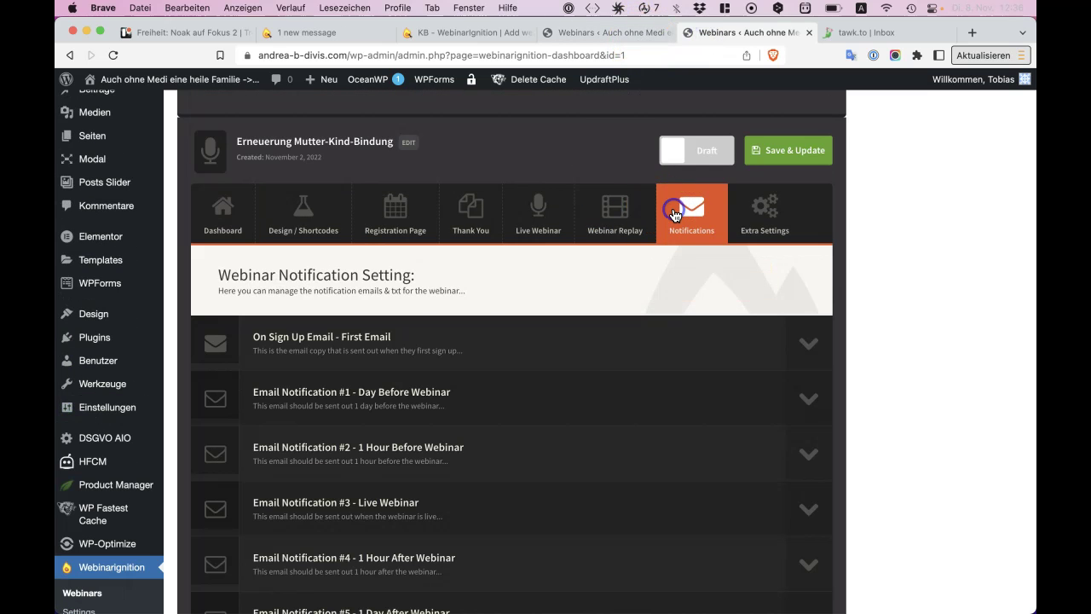
click(597, 416)
scroll(653, 356, down, 5)
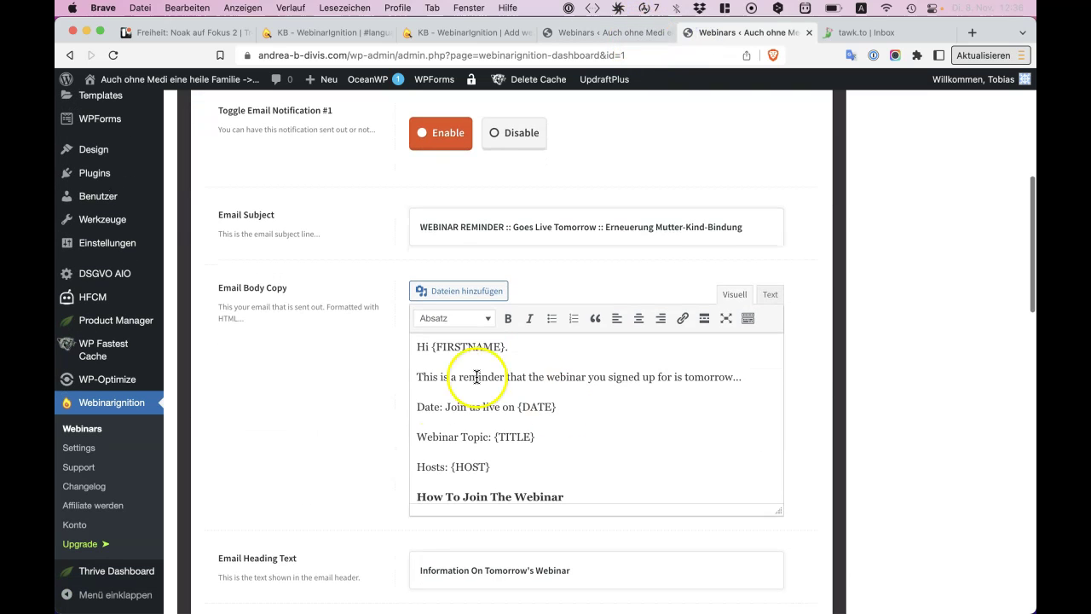
scroll(451, 482, down, 5)
click(495, 458)
scroll(494, 458, up, 5)
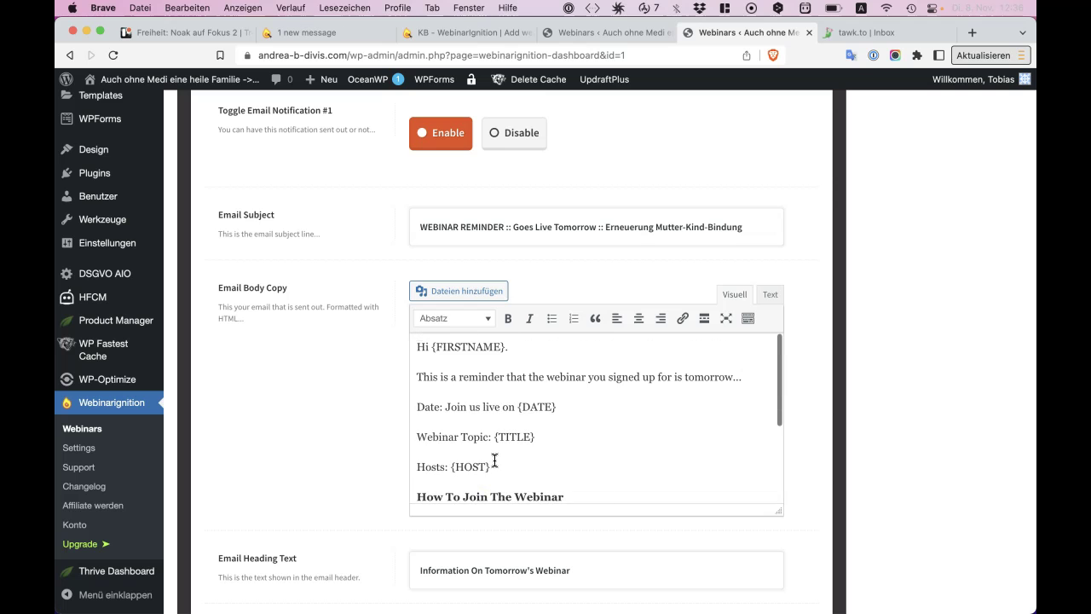
Return to the existing webinar's dashboard and check whether the Webinar Language under Webinar Event Info can be edited
scroll(555, 227, up, 5)
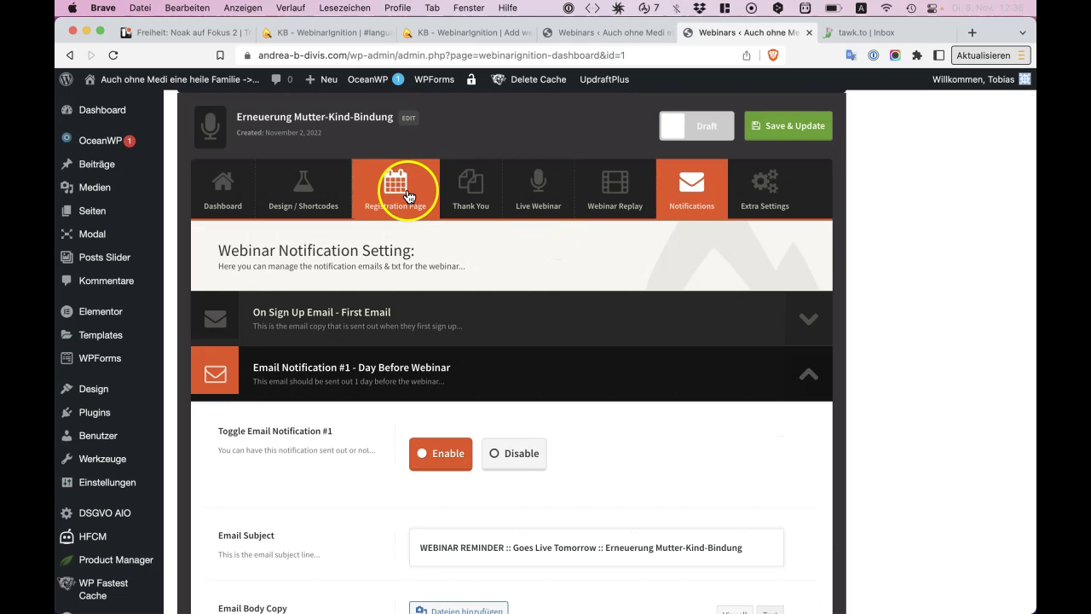
click(229, 197)
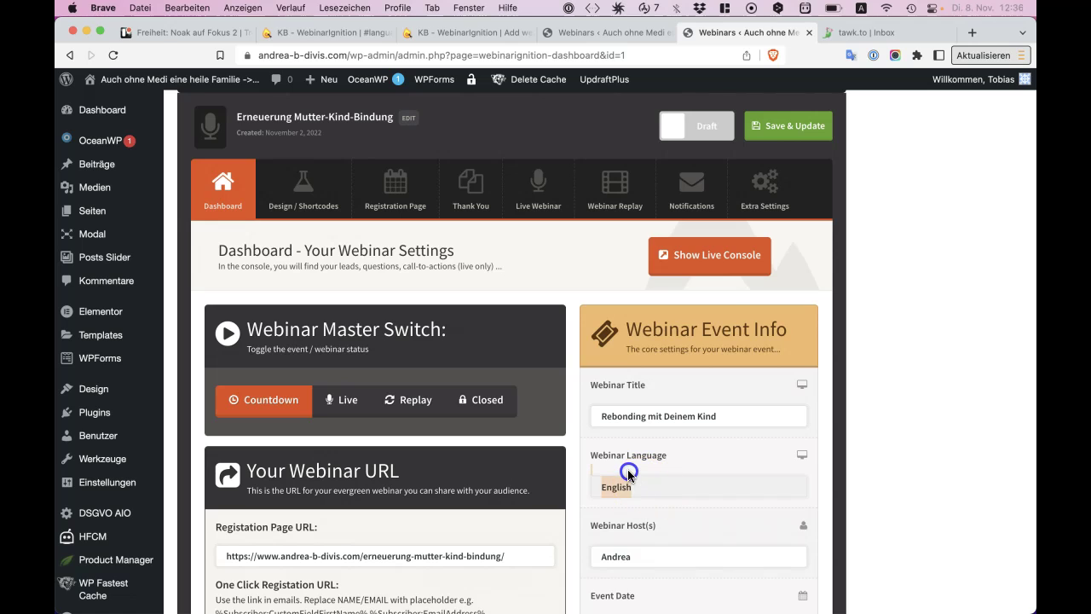
drag(627, 474, 590, 483)
click(634, 497)
click(620, 488)
click(659, 483)
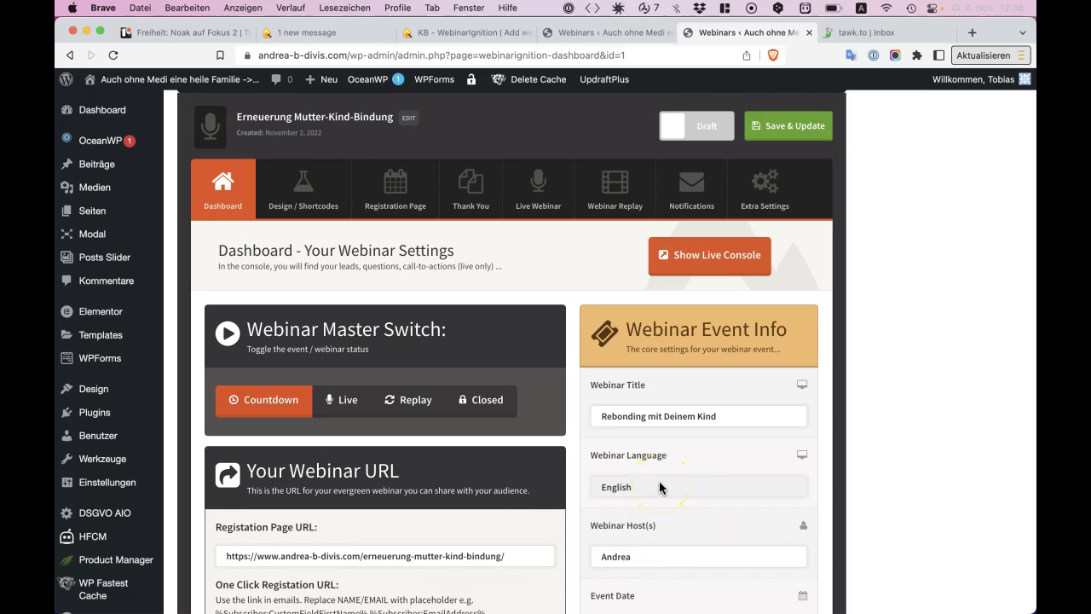
click(661, 486)
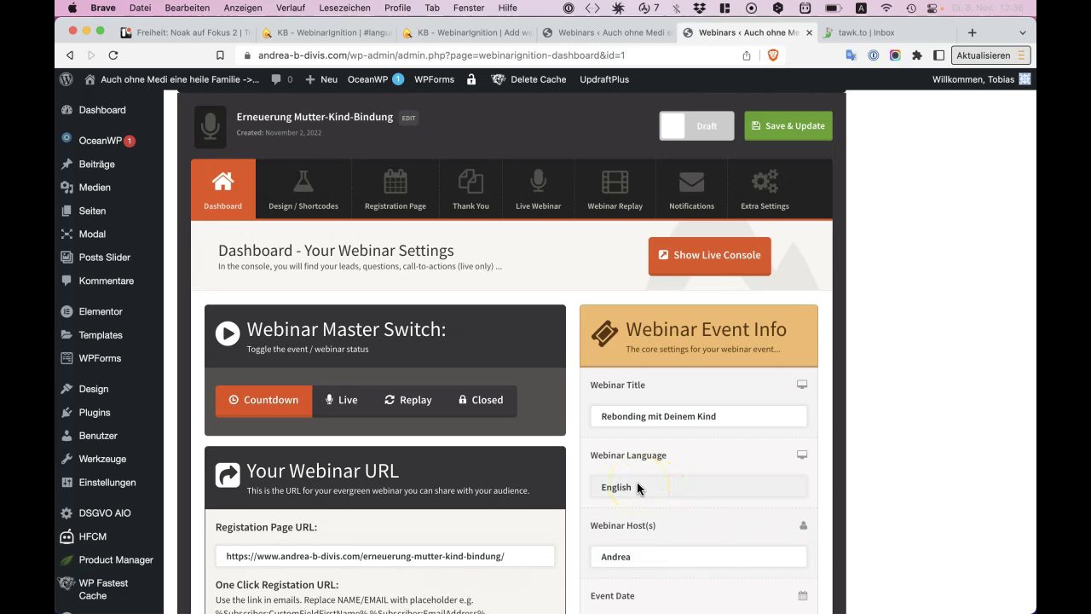
click(687, 490)
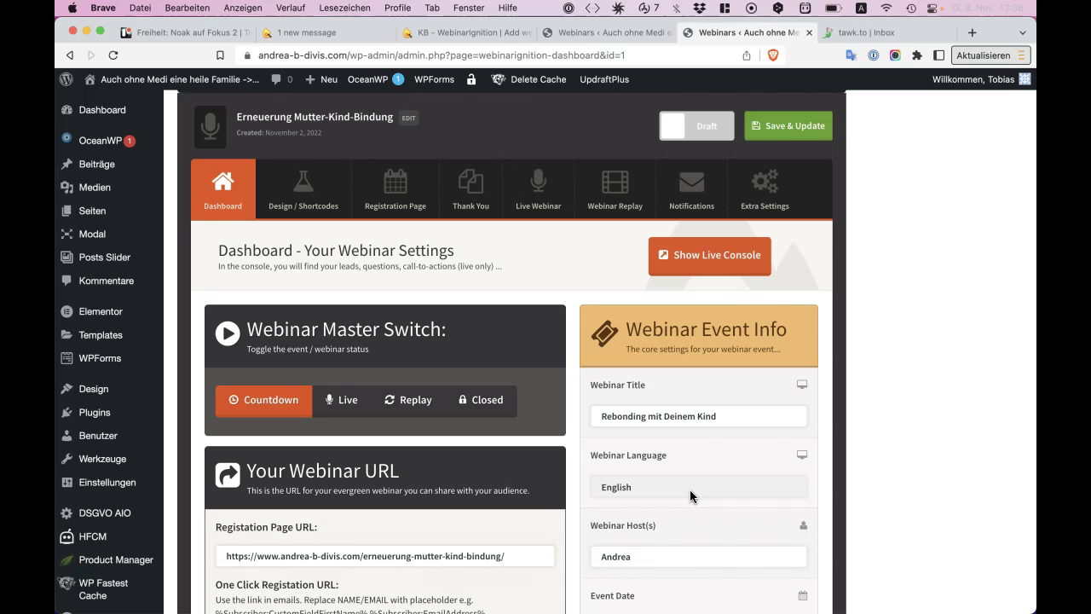
drag(632, 488, 608, 491)
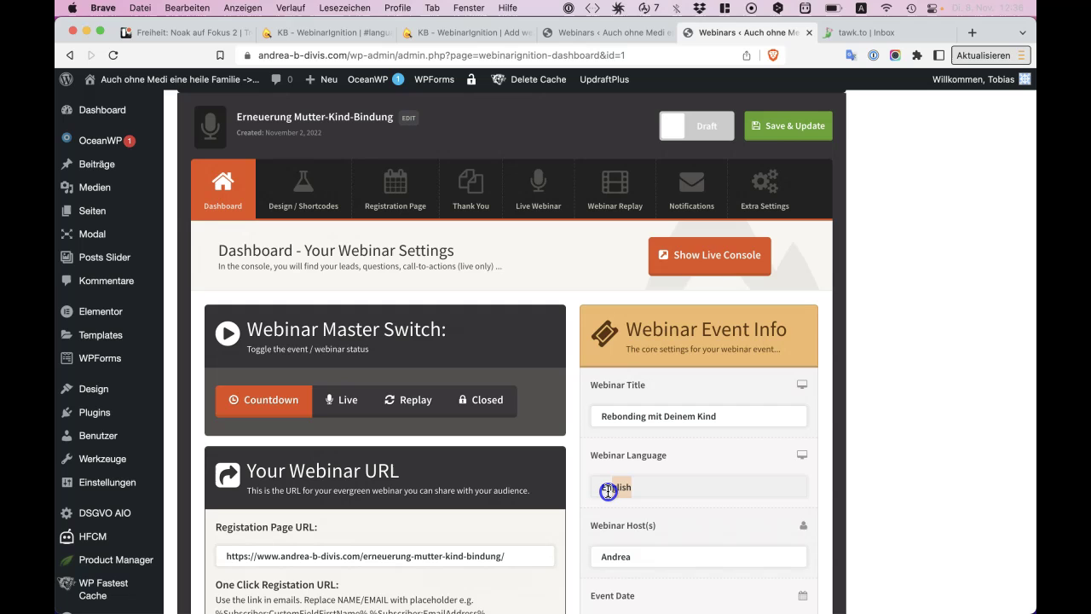
click(602, 490)
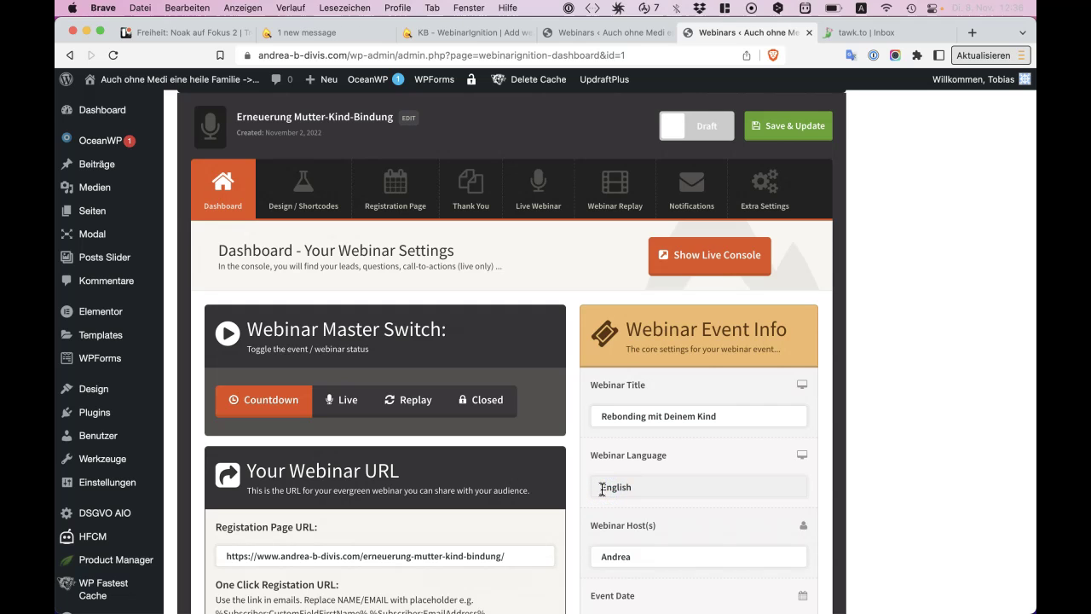
Try renaming the existing webinar by appending "2" to its name, and remove the addition again
scroll(602, 490, down, 5)
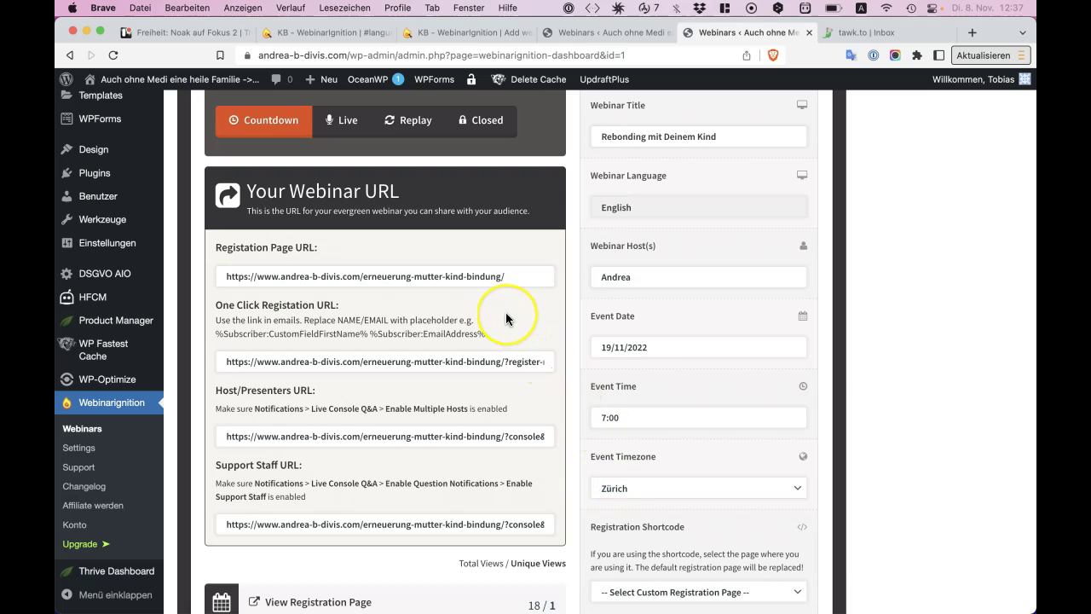
scroll(509, 314, up, 6)
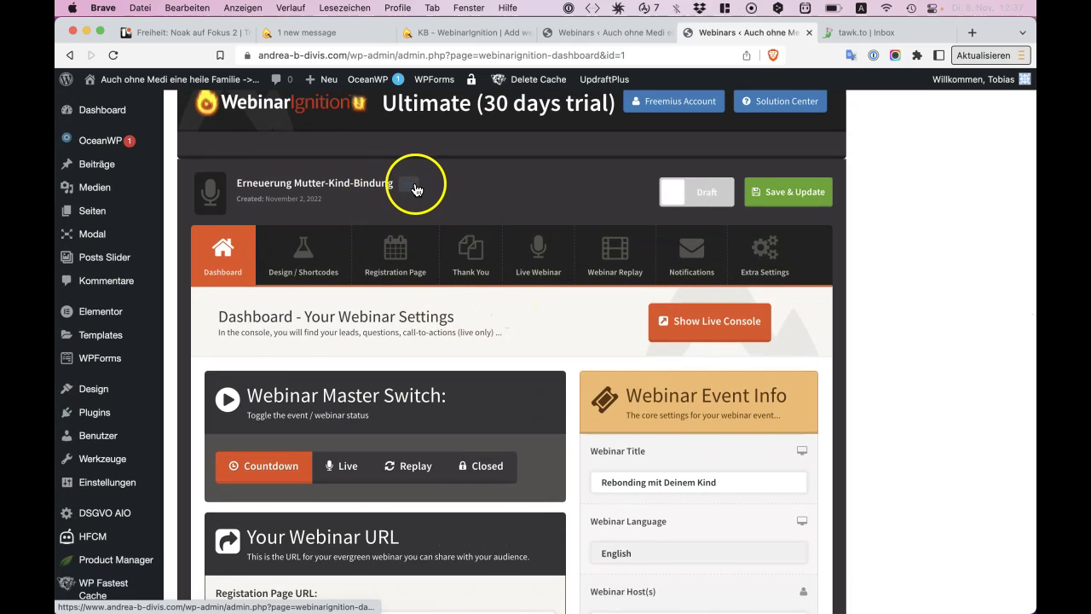
click(409, 184)
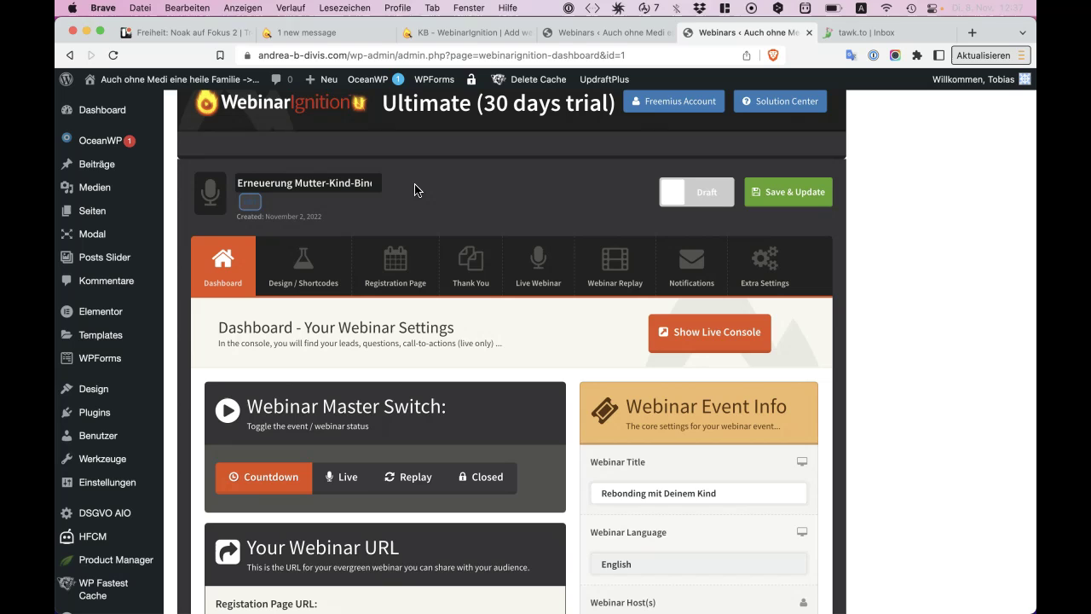
click(589, 568)
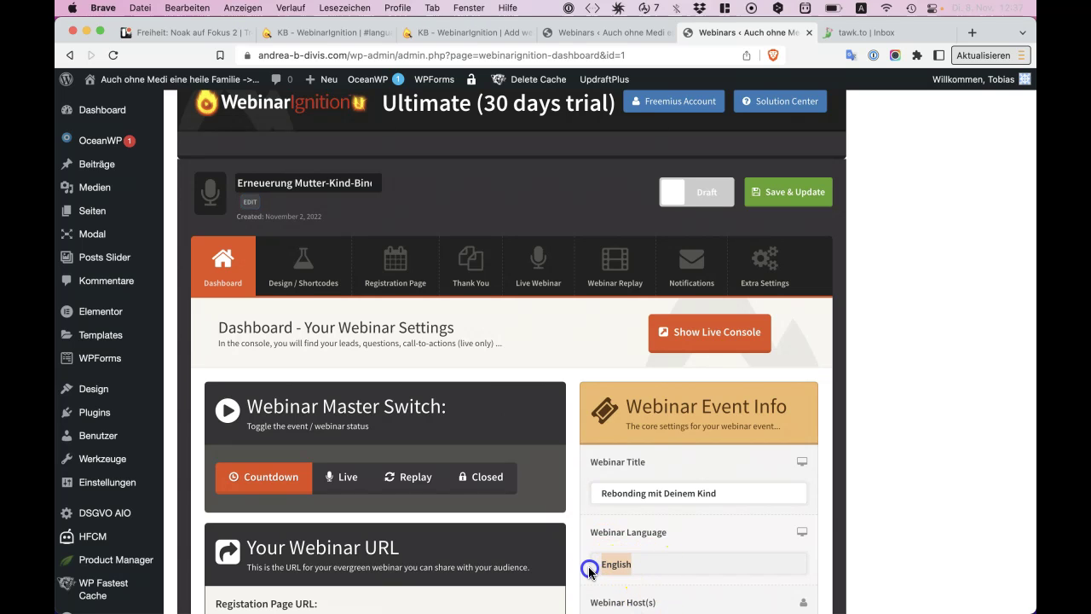
click(312, 185)
drag(305, 185, 446, 204)
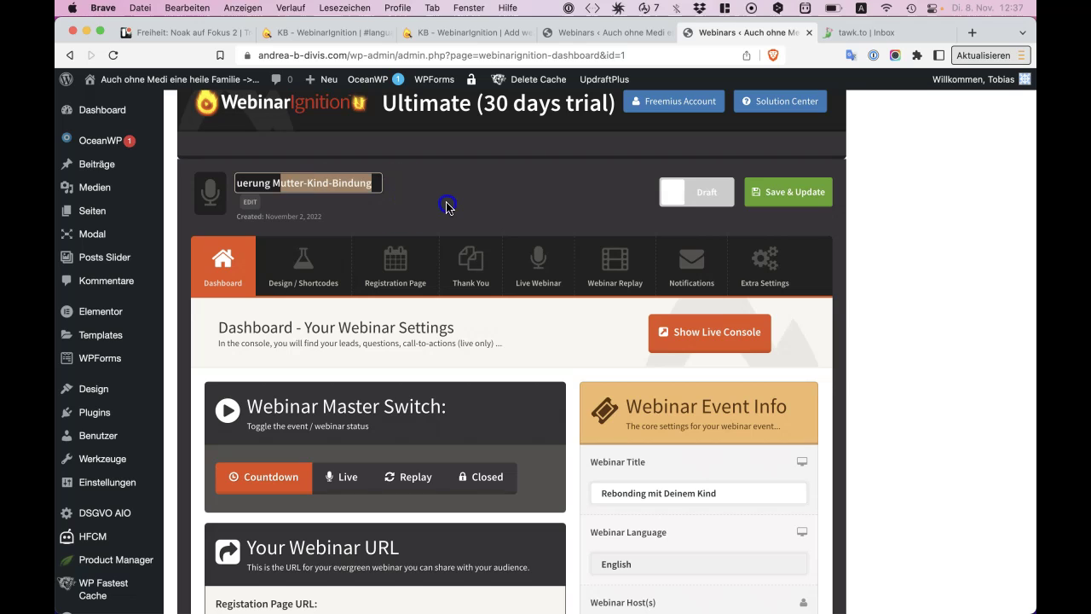
click(375, 185)
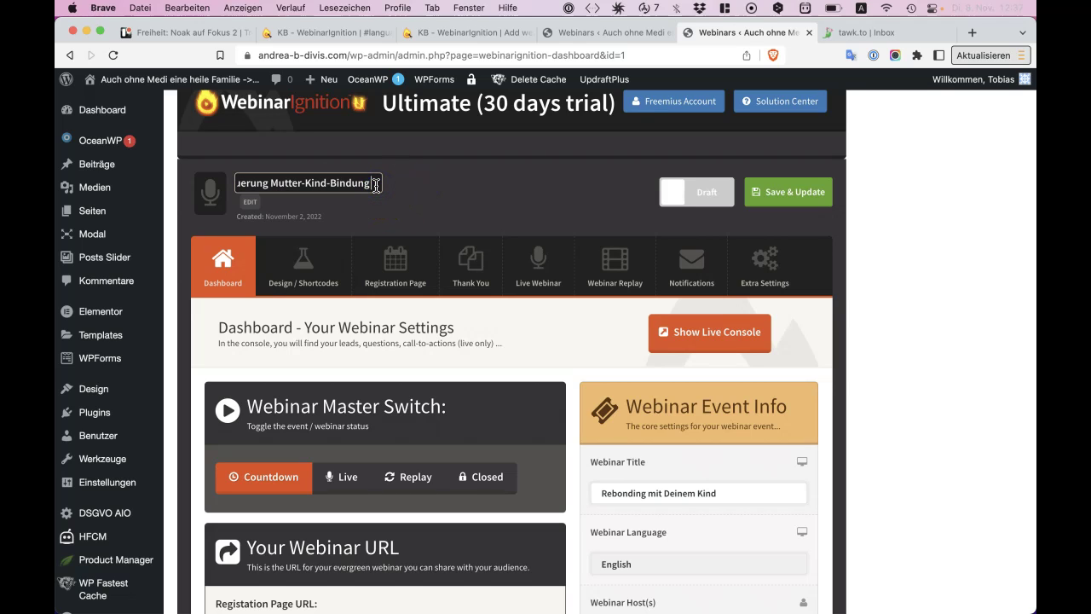
text(2)
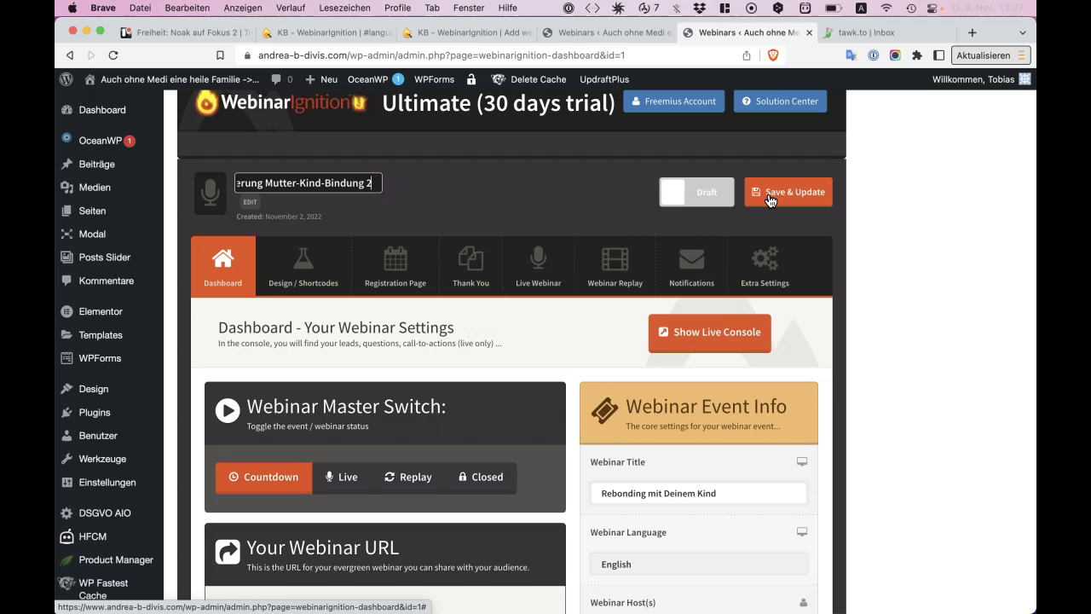
key(BackSpace)
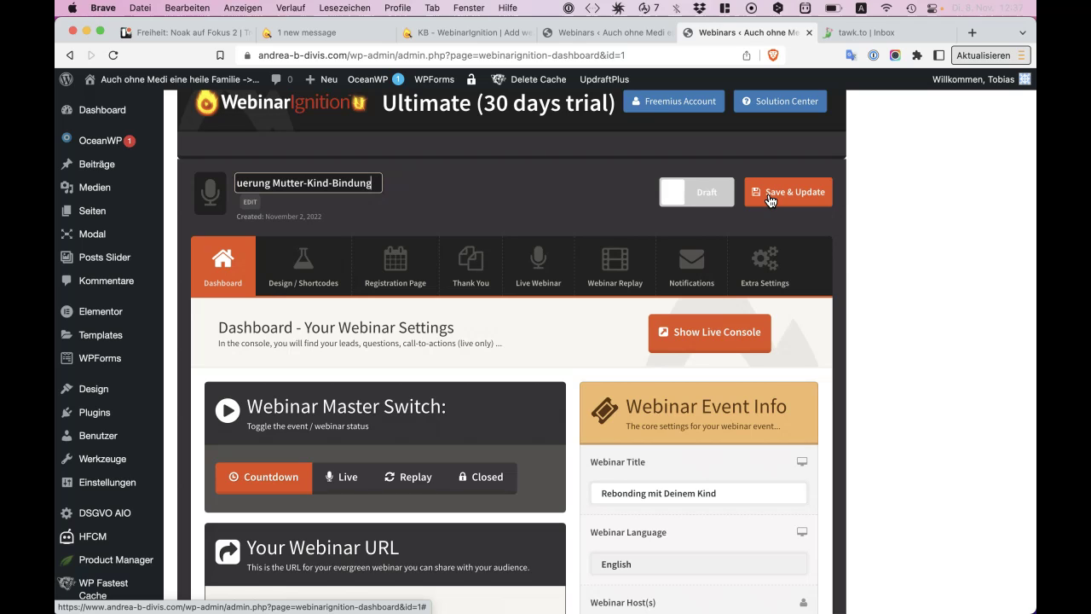
click(770, 198)
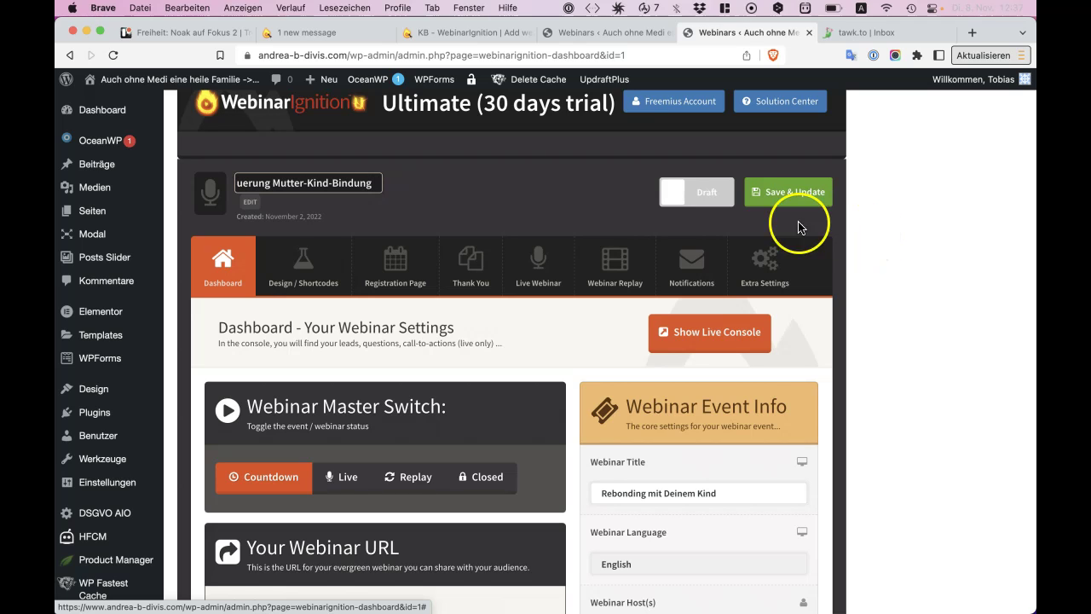
click(366, 213)
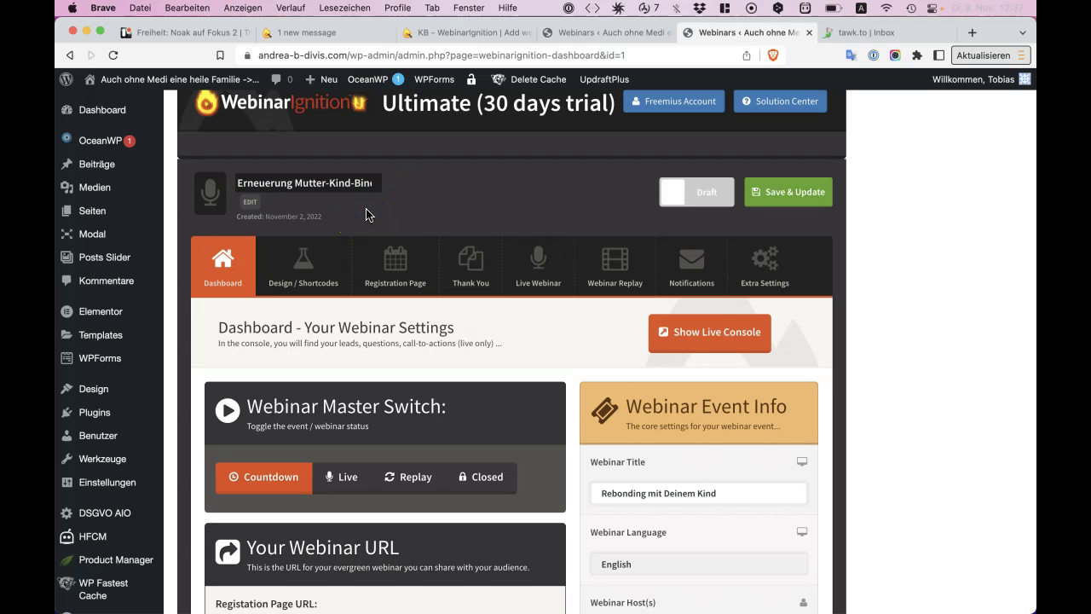
Examine the Registration Page URL under Your Webinar URL, particularly the part derived from the webinar name
scroll(366, 213, down, 3)
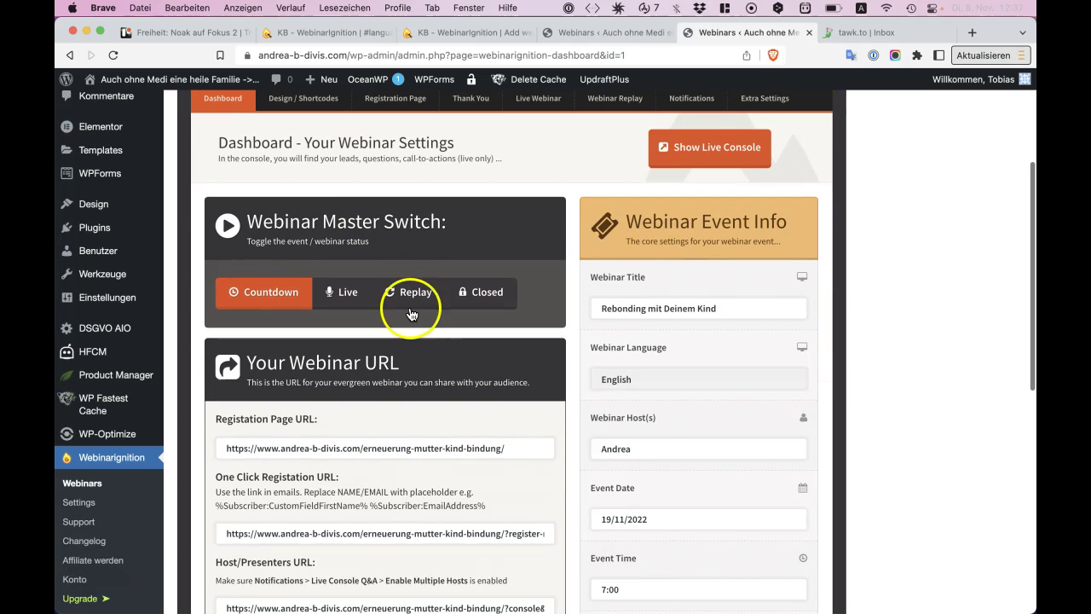
click(516, 436)
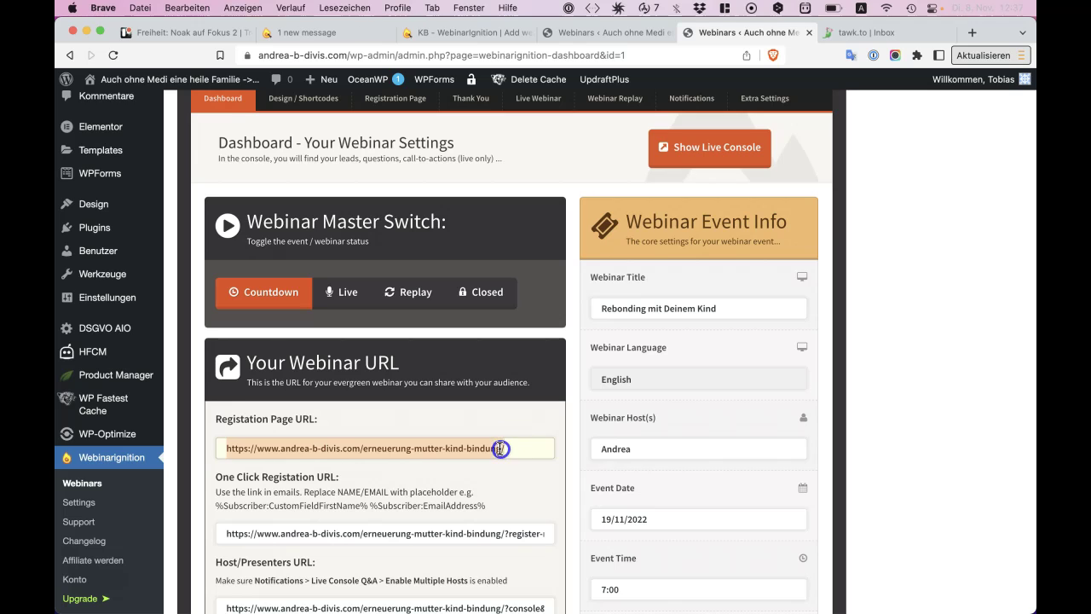
click(499, 449)
click(506, 449)
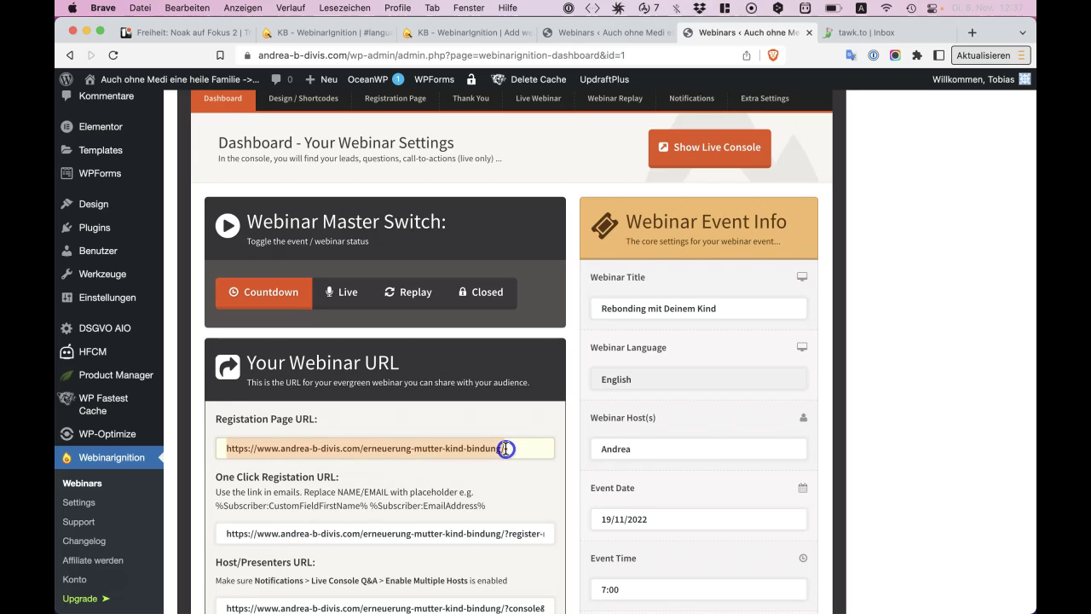
click(499, 448)
click(504, 449)
click(505, 449)
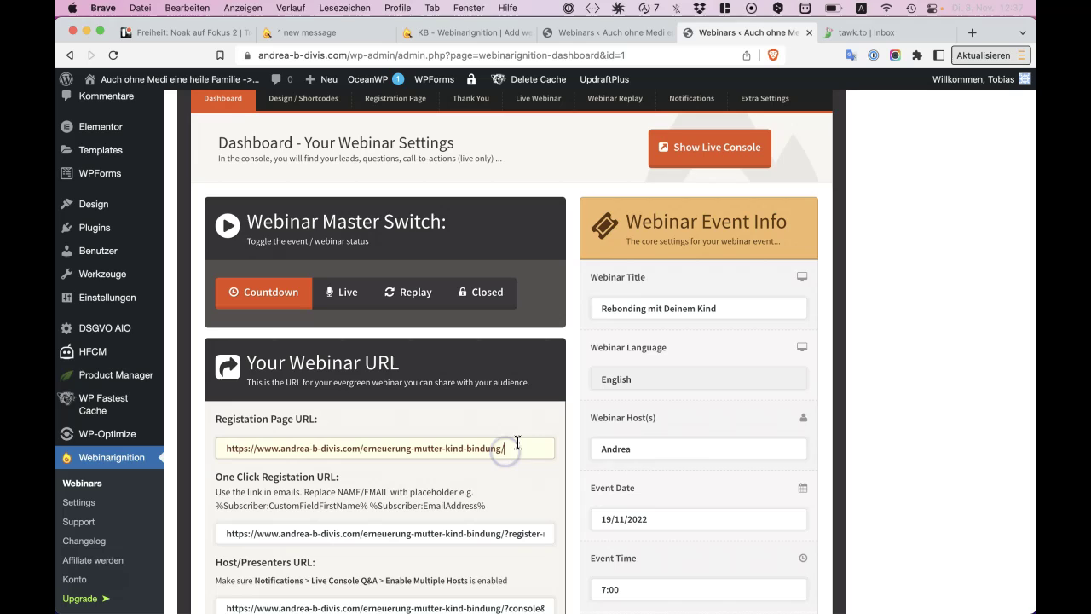
click(499, 440)
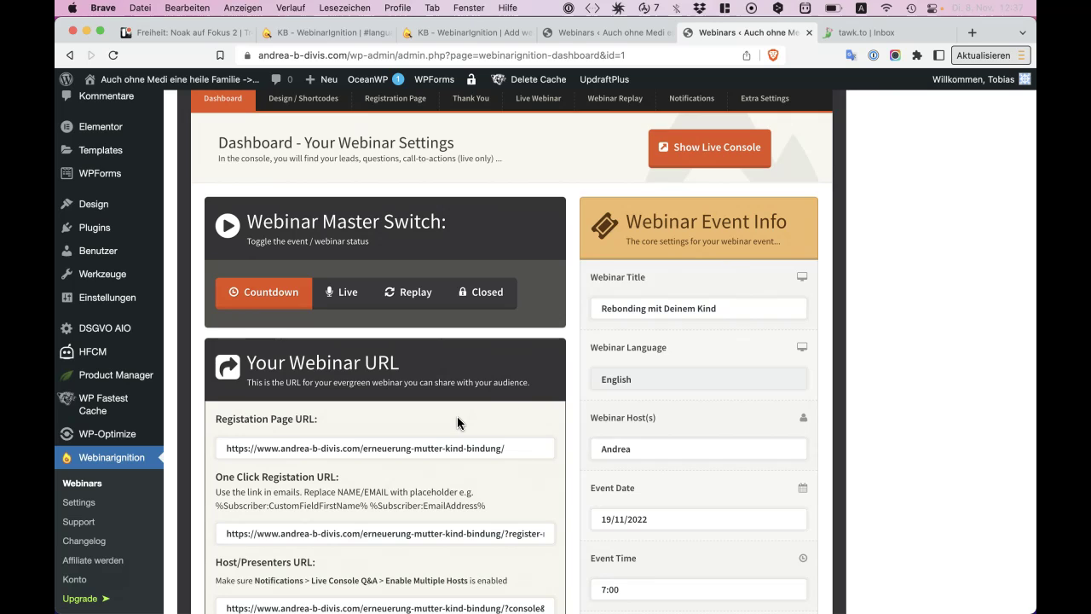
drag(503, 448, 375, 448)
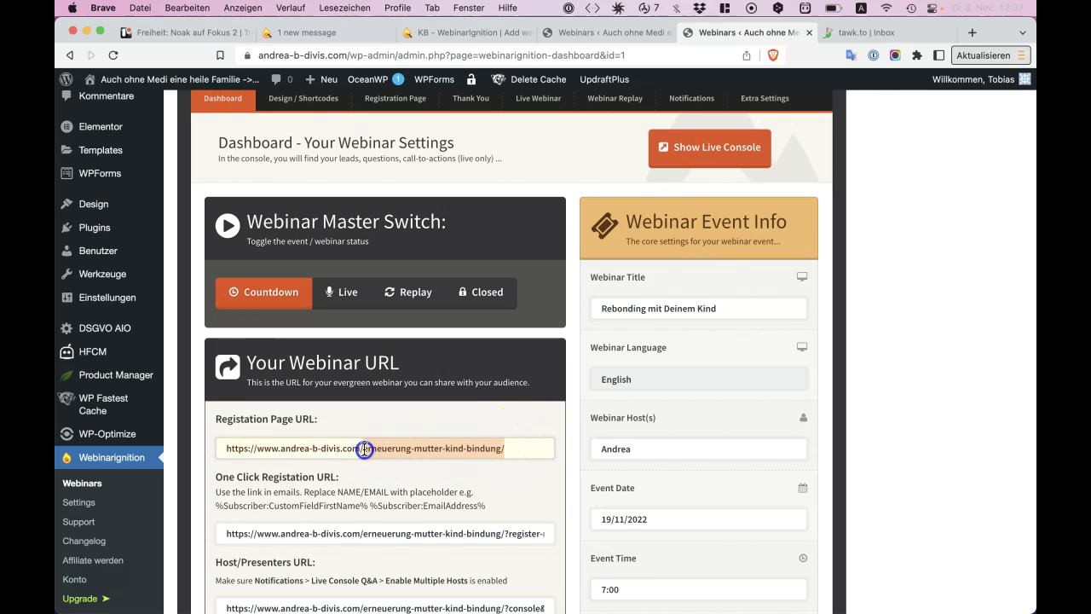
click(363, 449)
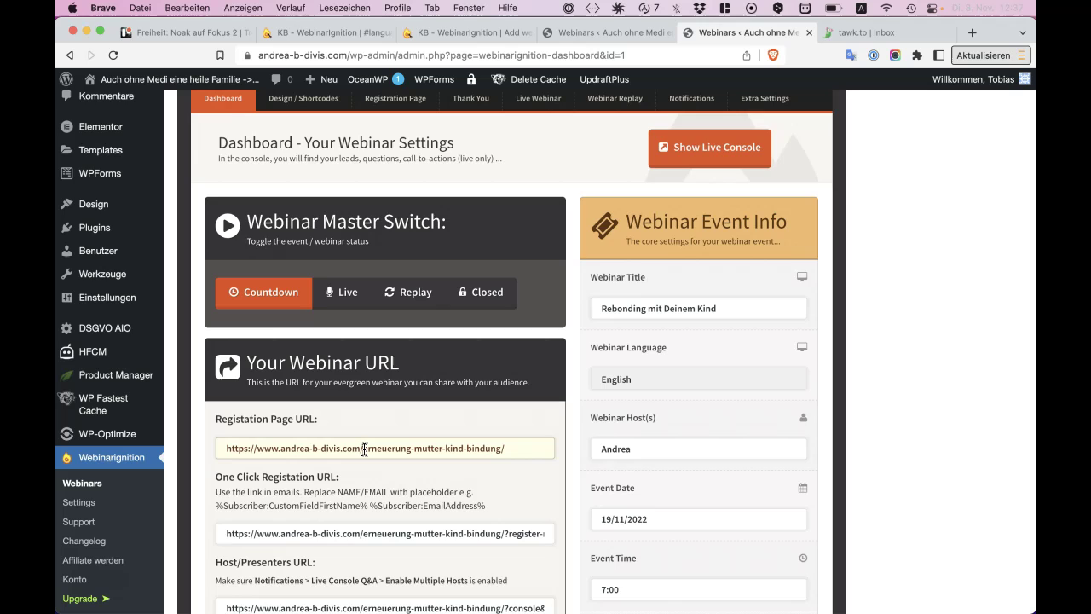
scroll(364, 450, down, 5)
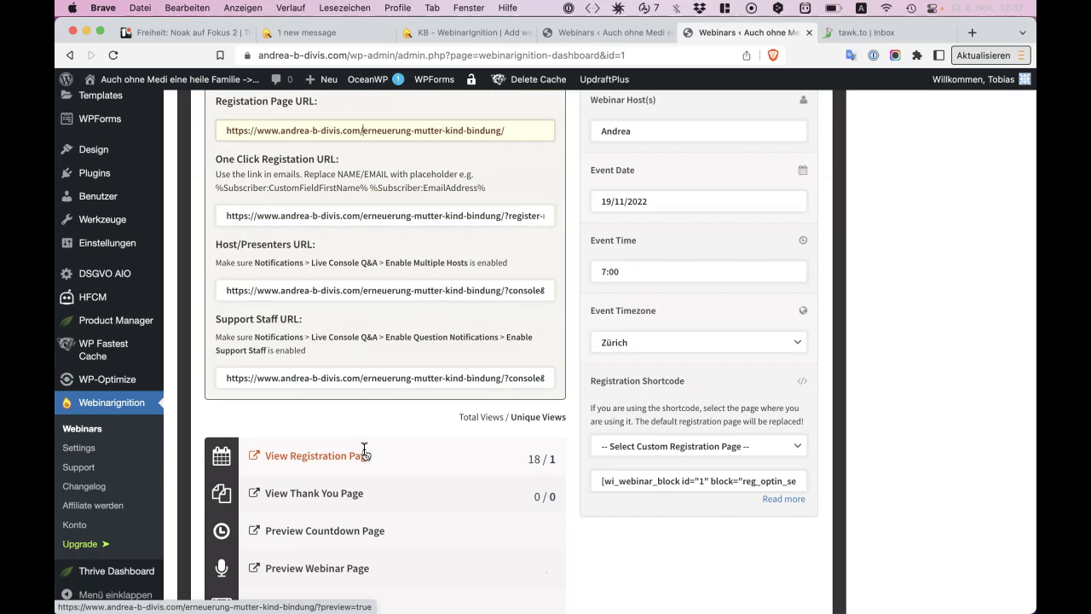
scroll(364, 449, up, 10)
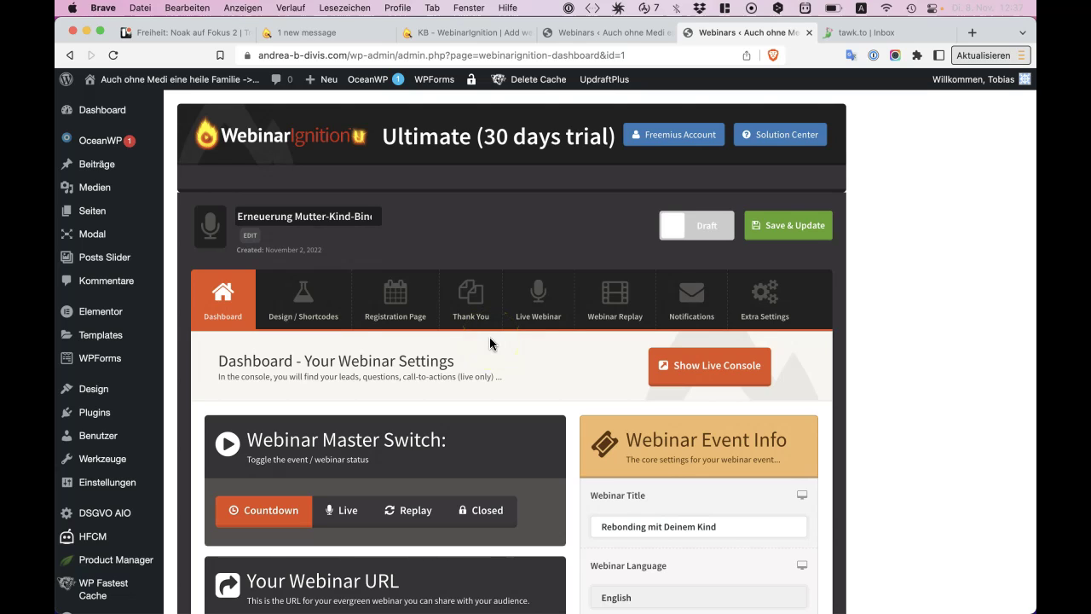
In the Create New Webinar form, set the webinar language to Deutsch and Use webinar language in webinar settings to Yes
click(612, 32)
scroll(421, 256, up, 2)
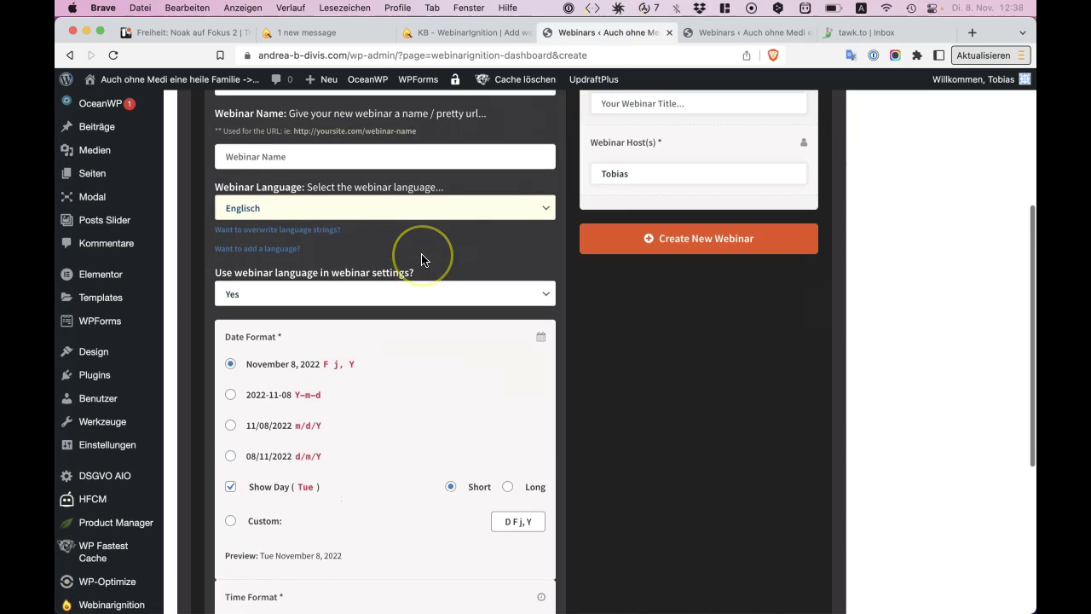
click(325, 234)
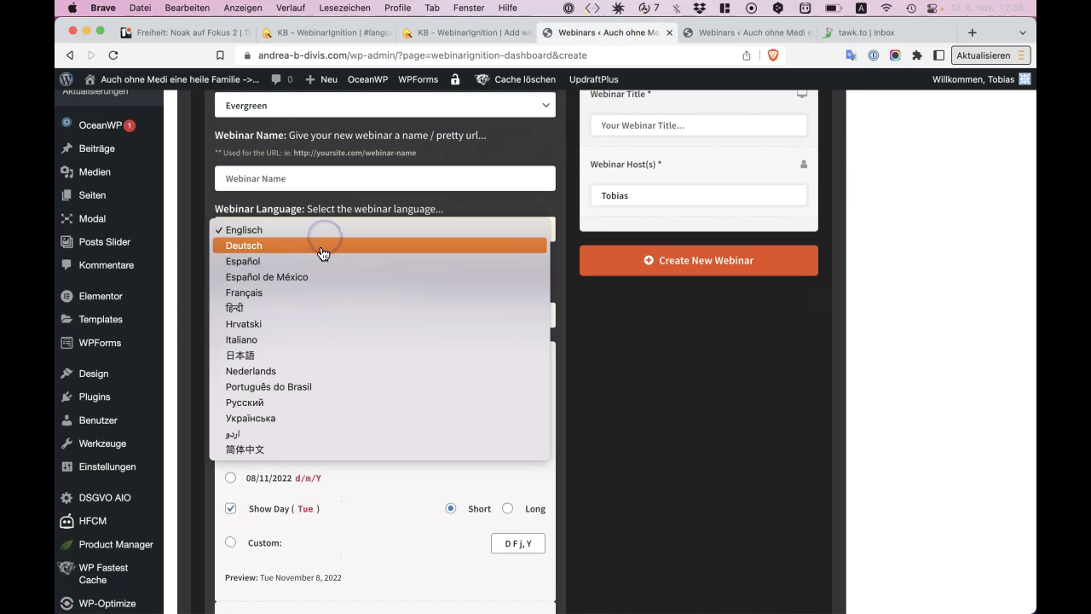
click(321, 248)
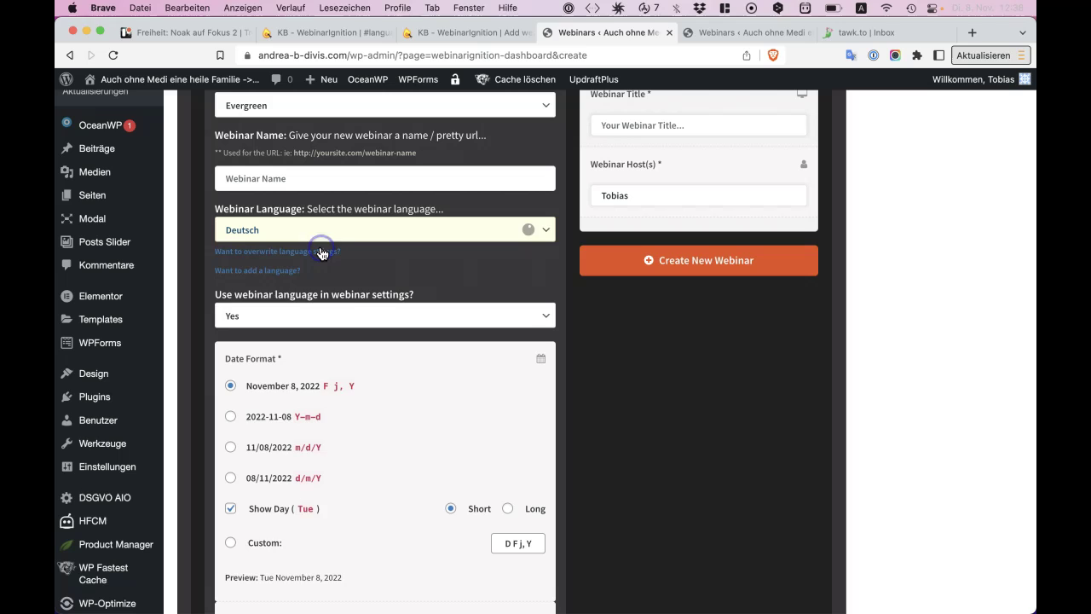
click(331, 318)
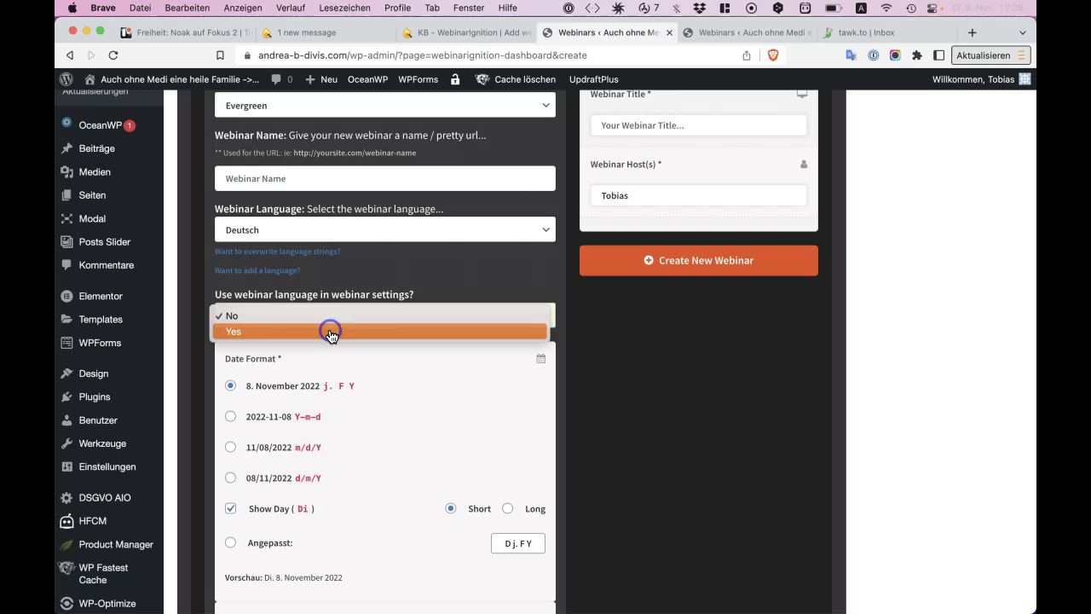
click(330, 332)
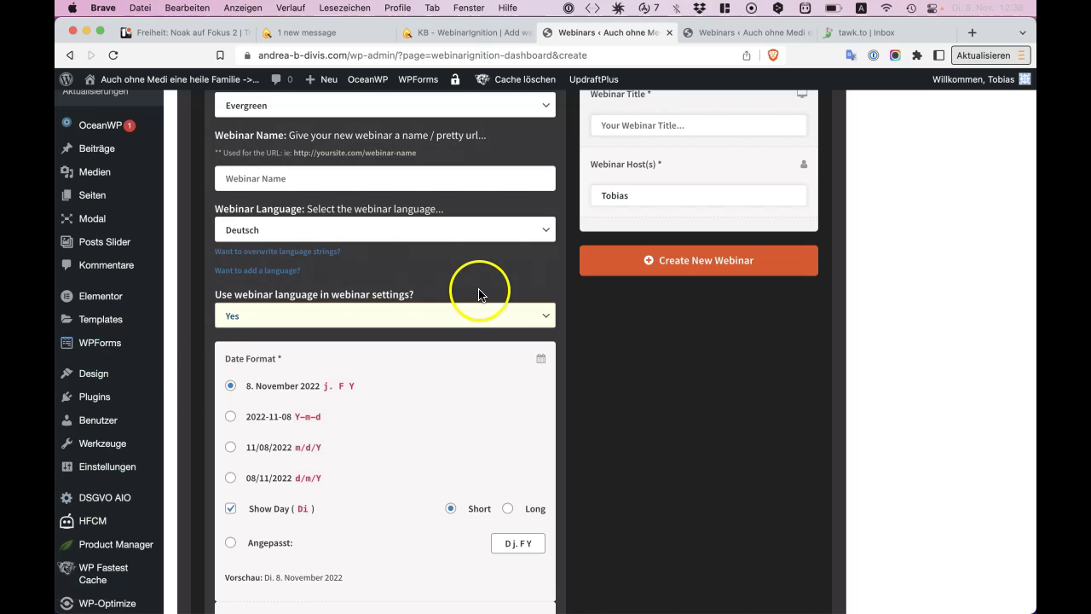
Enter "test de" as both the webinar name and the webinar title, and create the new webinar
drag(478, 294, 483, 145)
click(483, 145)
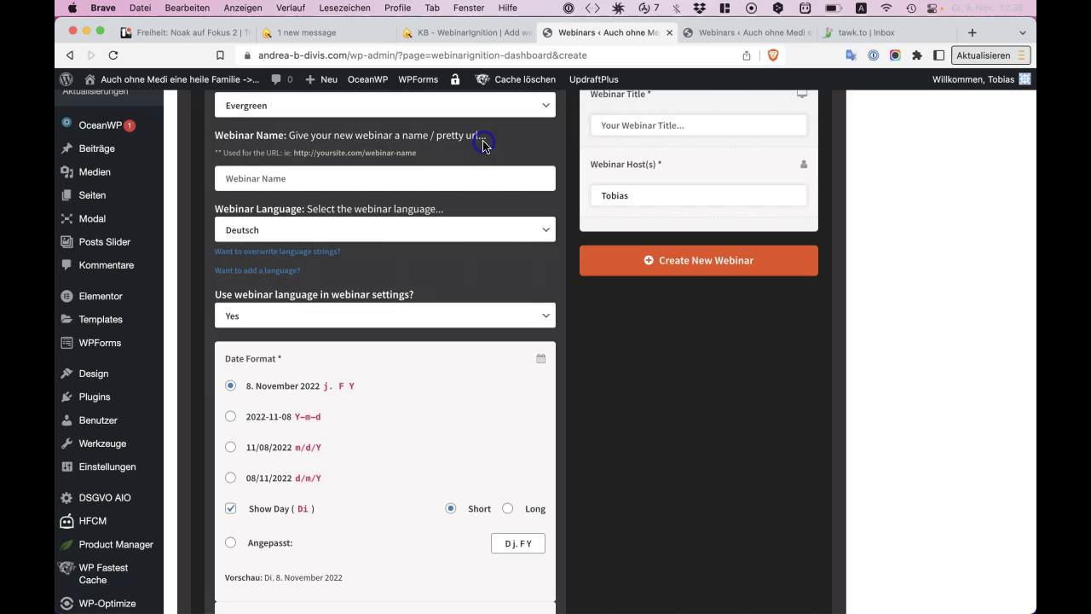
scroll(483, 145, up, 6)
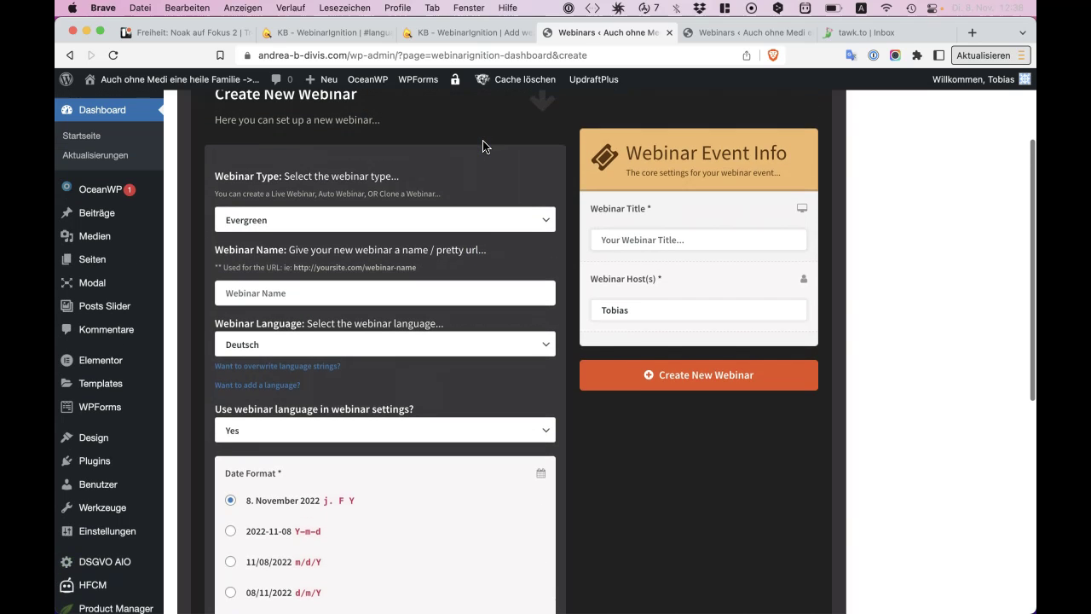
click(482, 149)
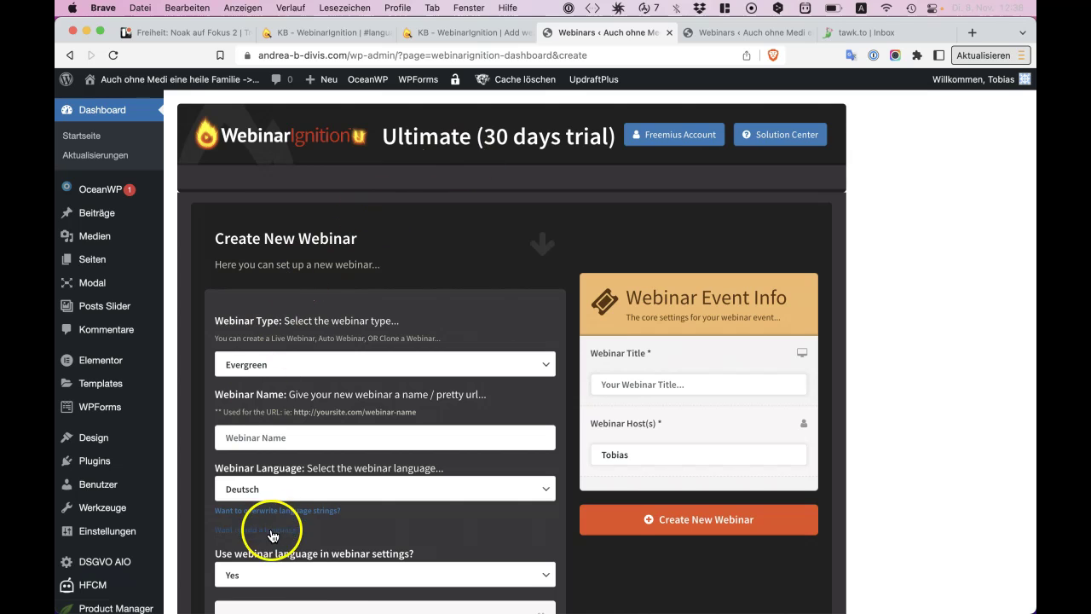
scroll(280, 504, down, 1)
click(291, 414)
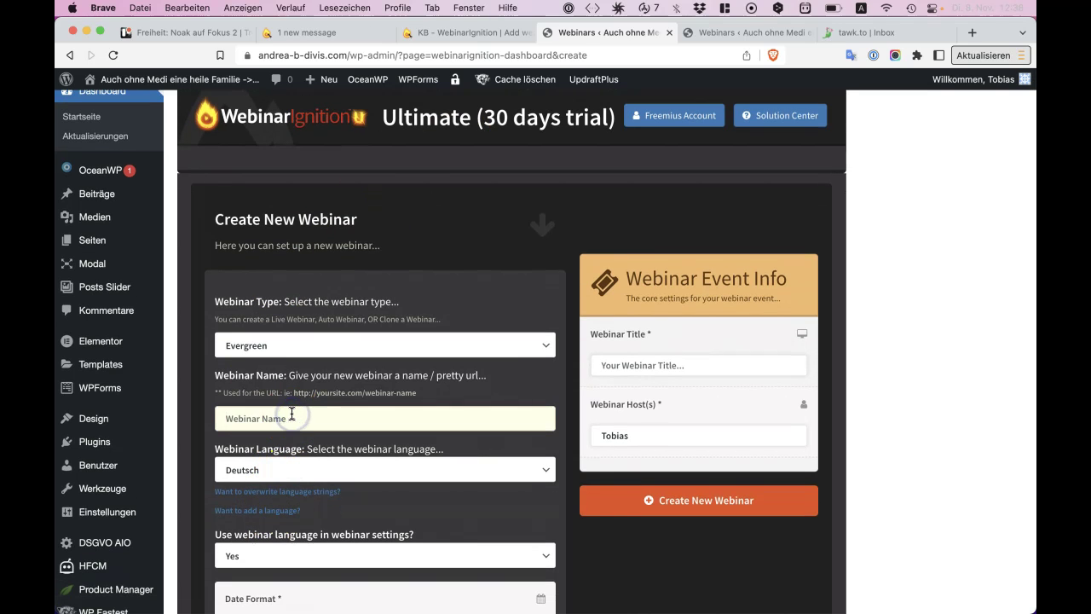
click(687, 367)
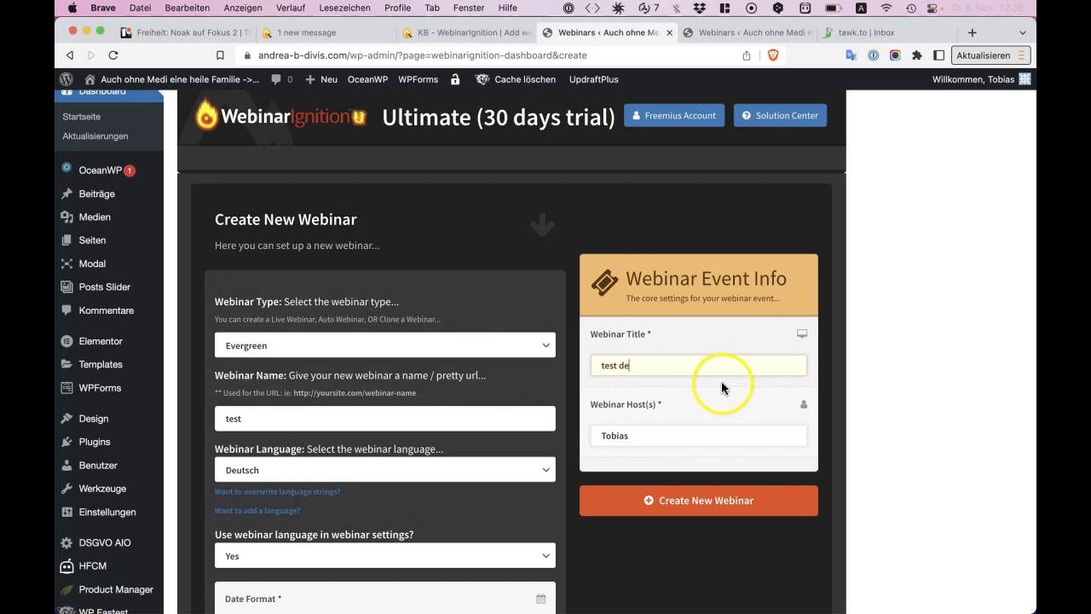
click(389, 427)
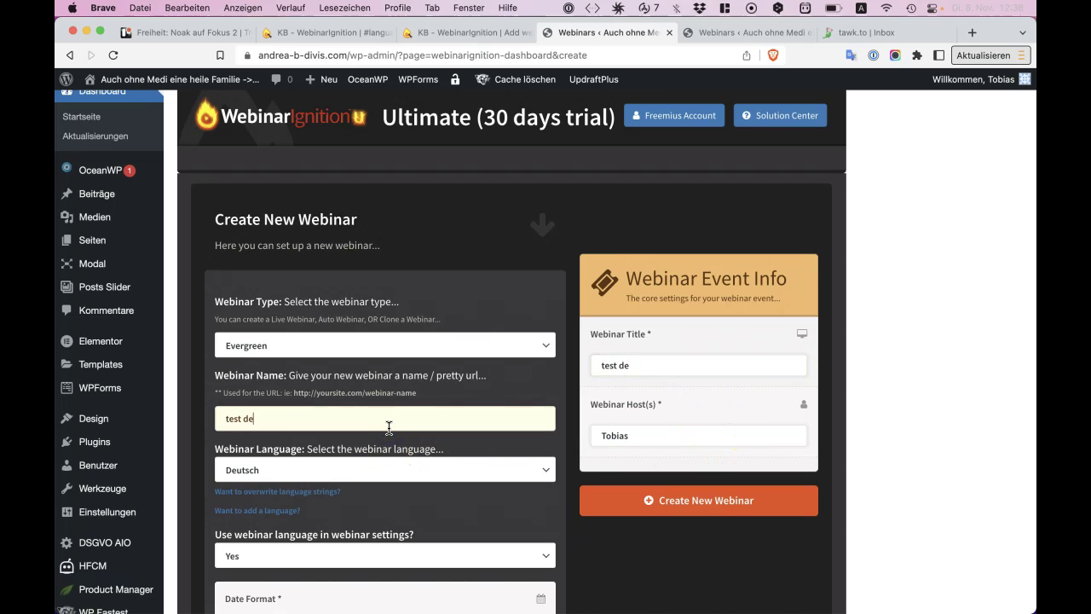
scroll(580, 540, down, 5)
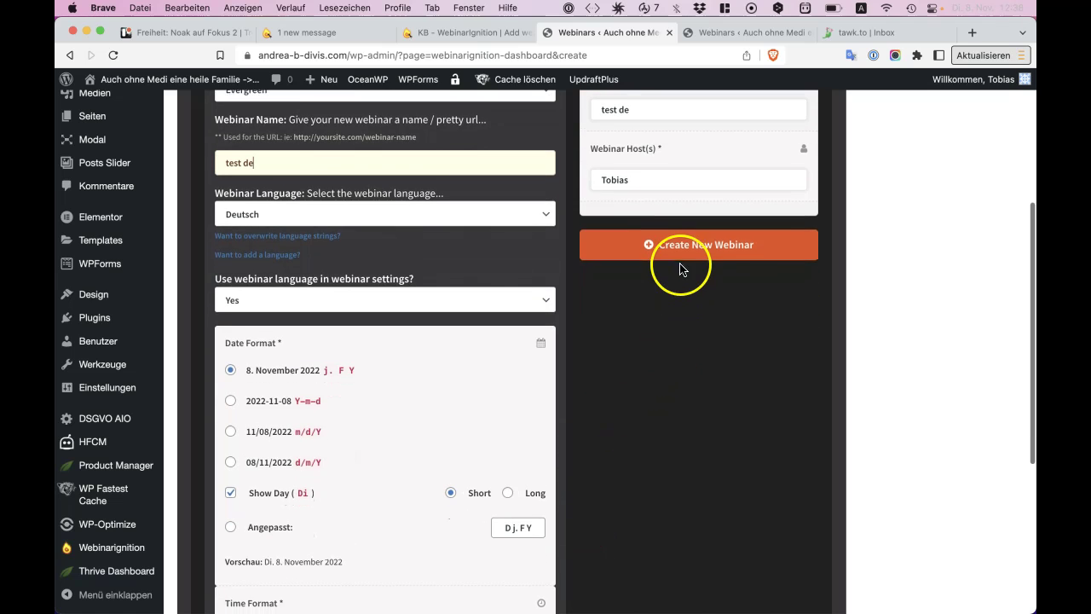
click(688, 246)
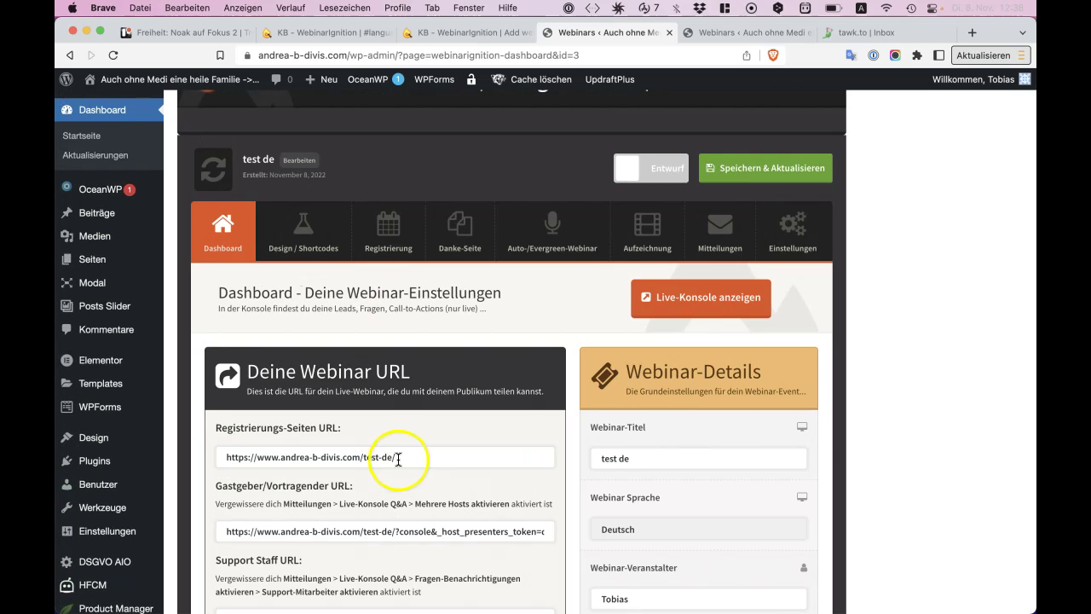
Check the new webinar's Webinar Sprache under Webinar-Details, and examine the date format, time format and time zone options under Uhrzeit & Datum in its Einstellungen
scroll(398, 459, down, 3)
drag(635, 443, 588, 447)
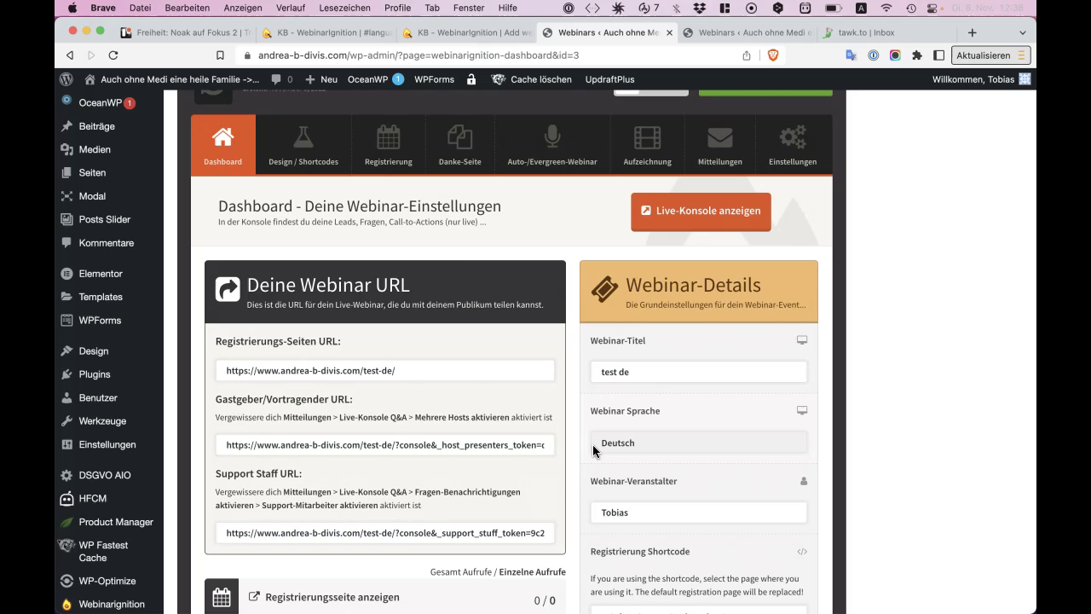
click(802, 162)
click(468, 328)
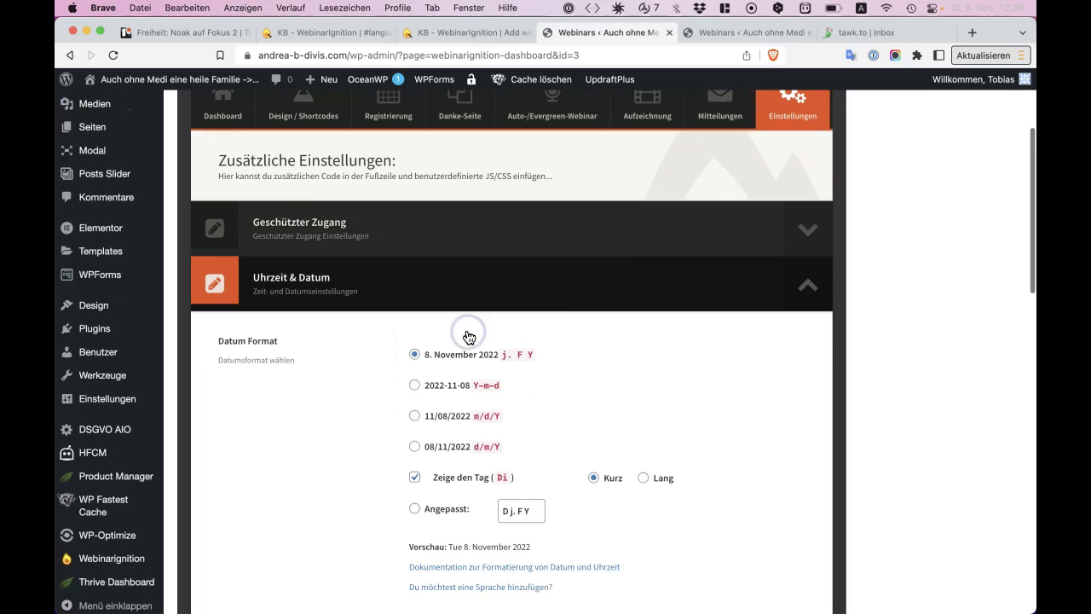
scroll(392, 572, down, 2)
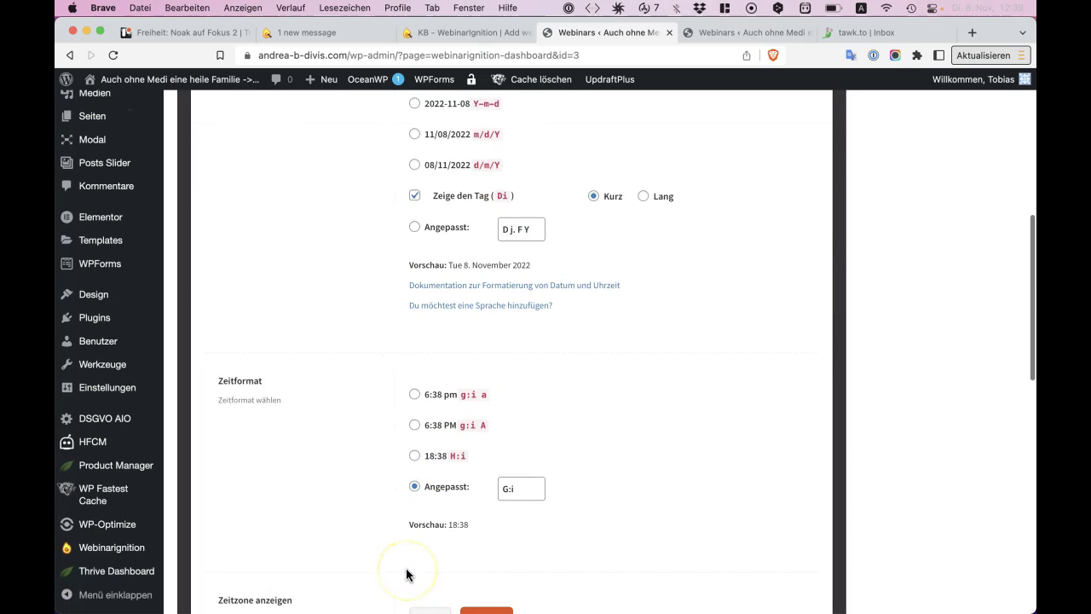
scroll(407, 574, down, 4)
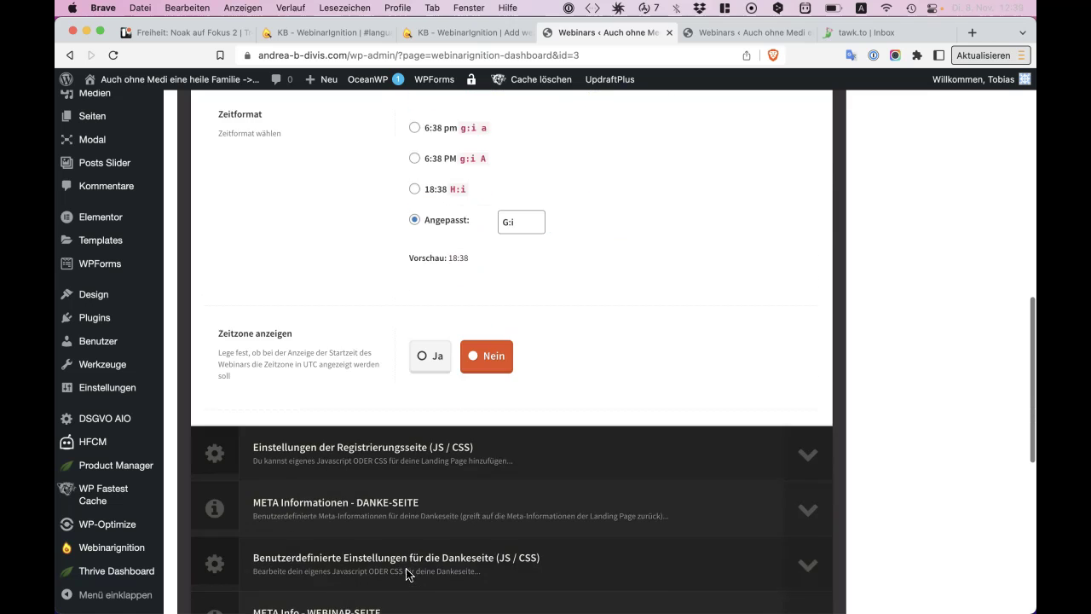
scroll(407, 575, up, 7)
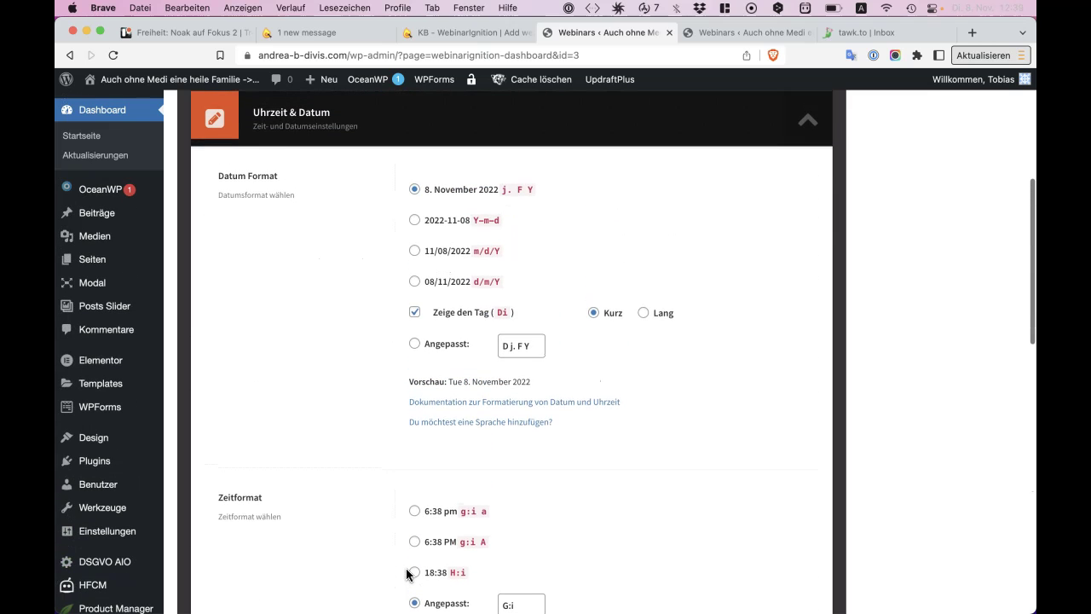
scroll(407, 575, up, 5)
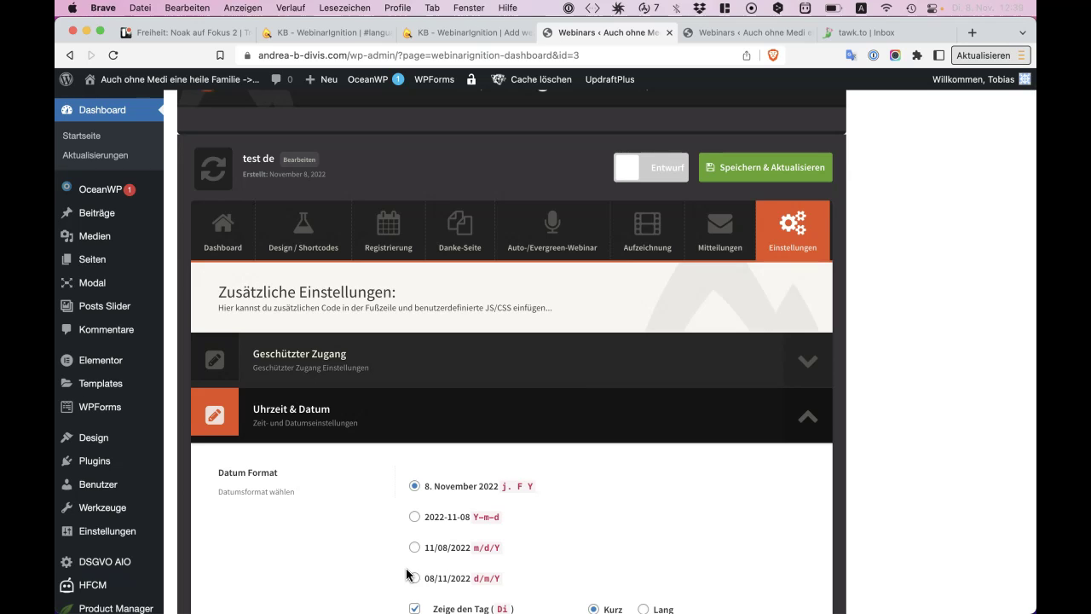
scroll(406, 575, up, 1)
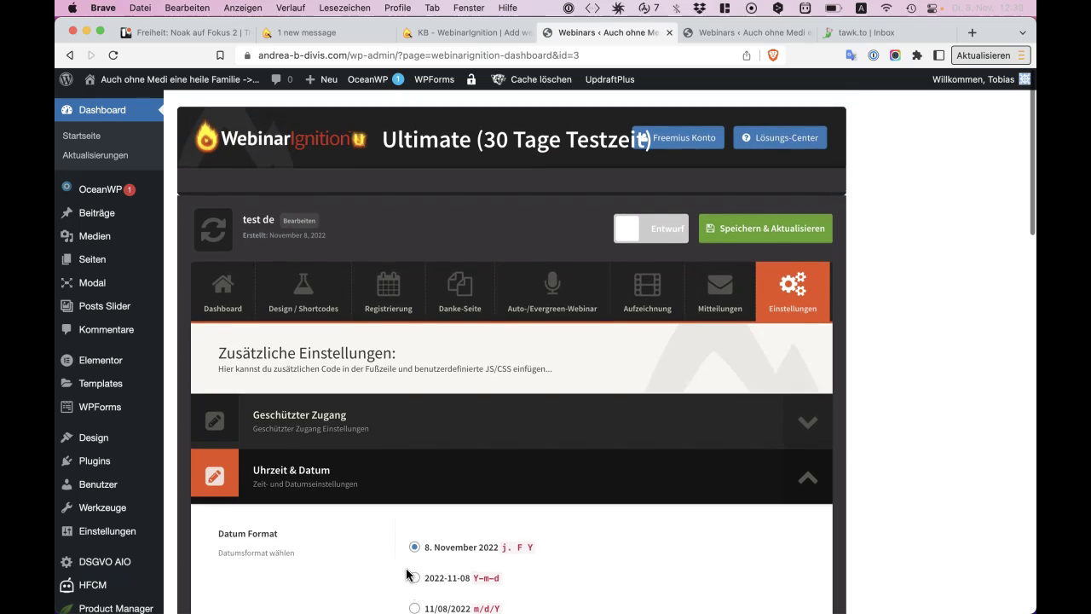